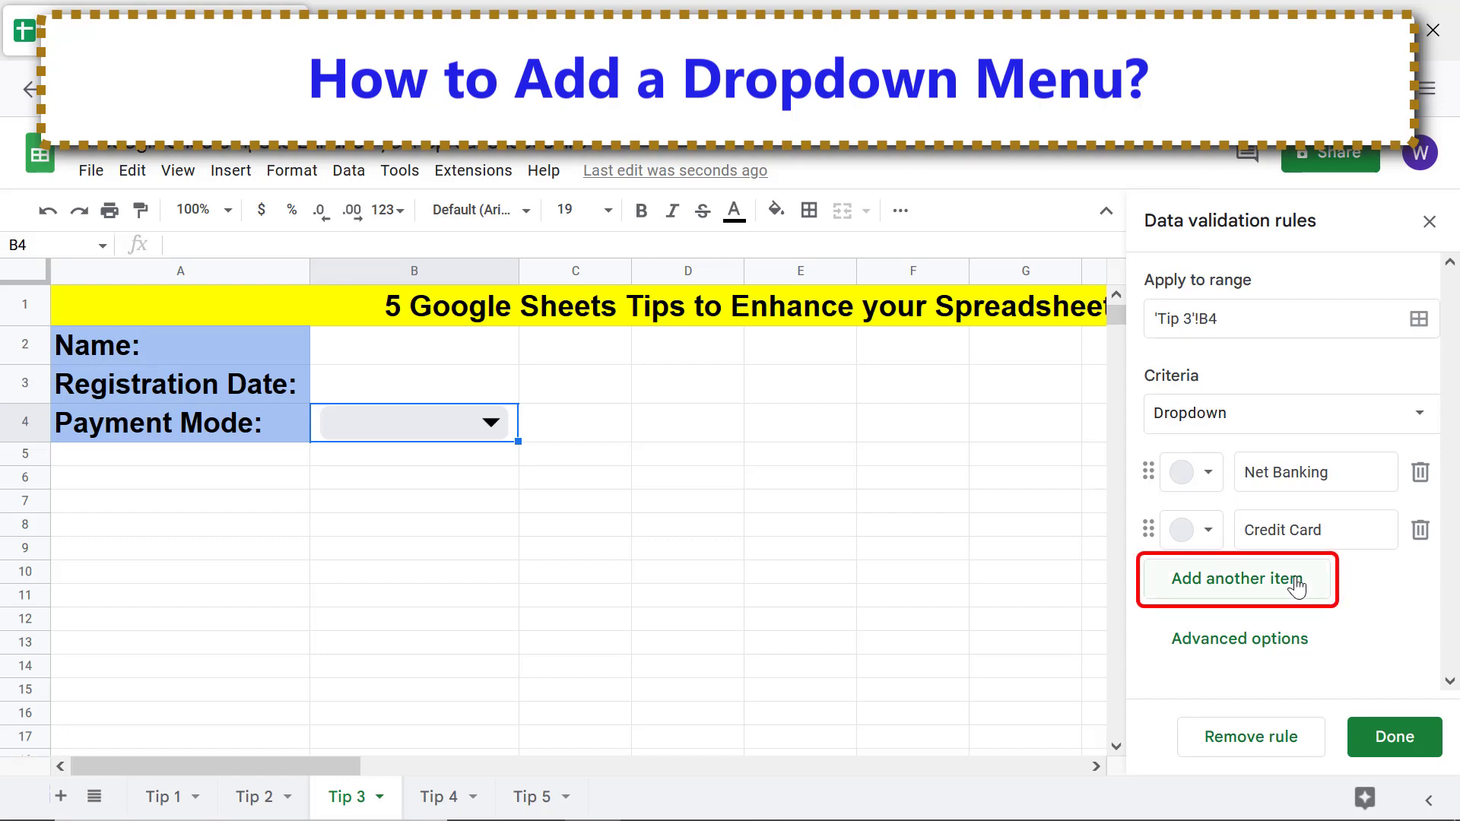
Add Debit Card, Cash and Wallet as dropdown items, then check B4's five-option list
left_click(1199, 581)
type("Debit Card")
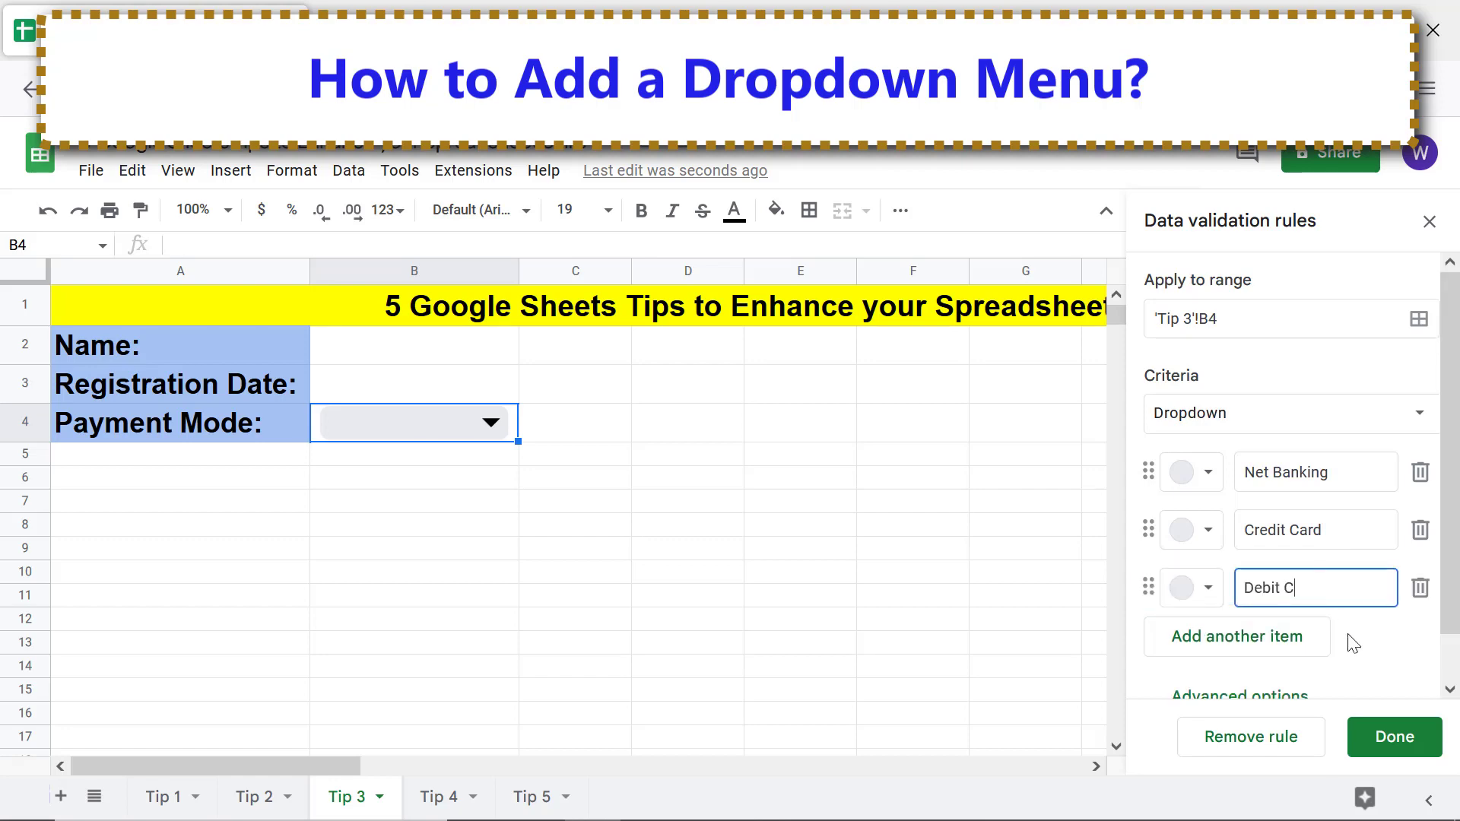
left_click(1307, 648)
type("Cash")
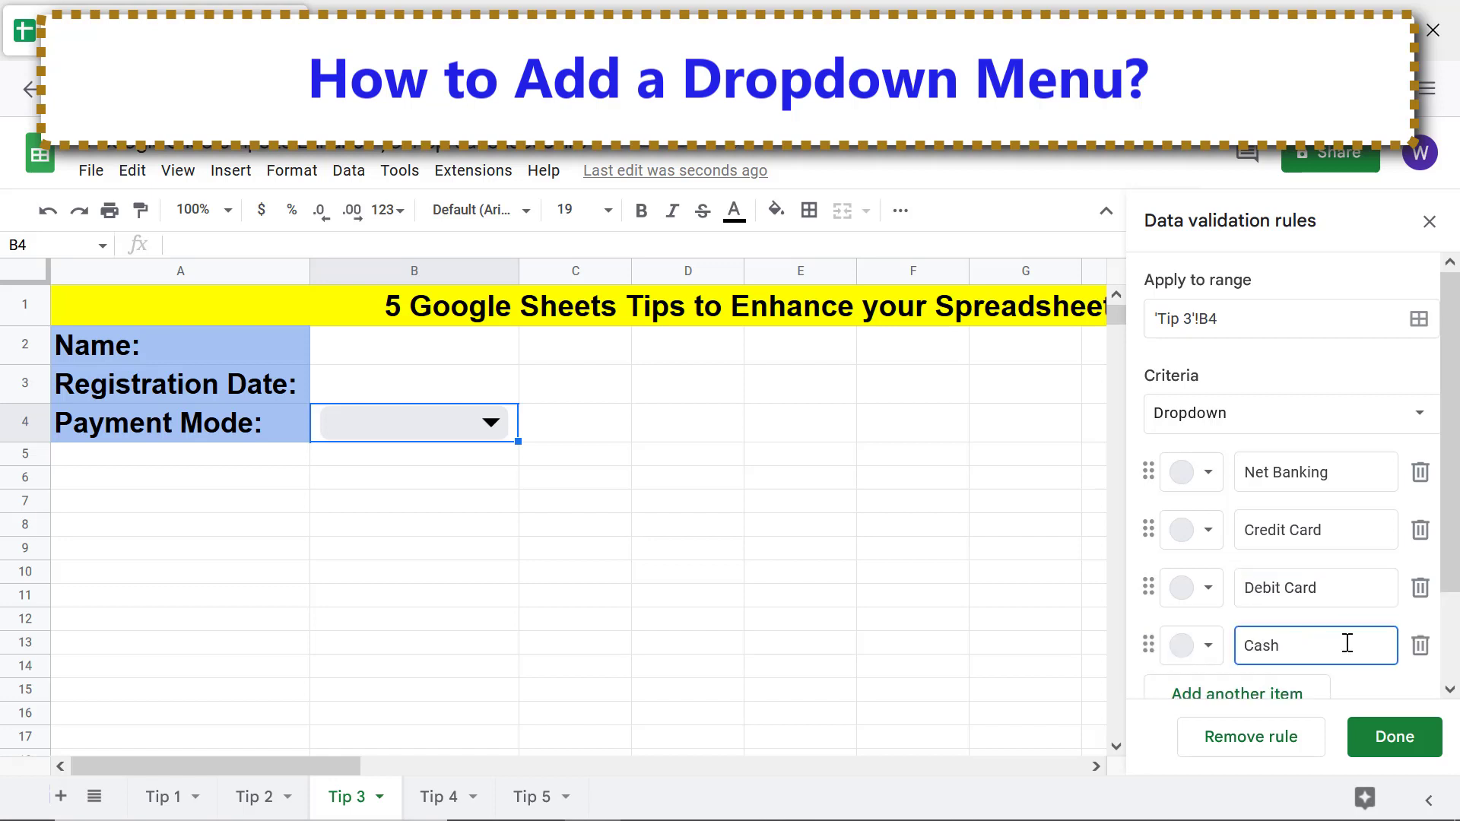
left_click(1308, 692)
type("Wallet")
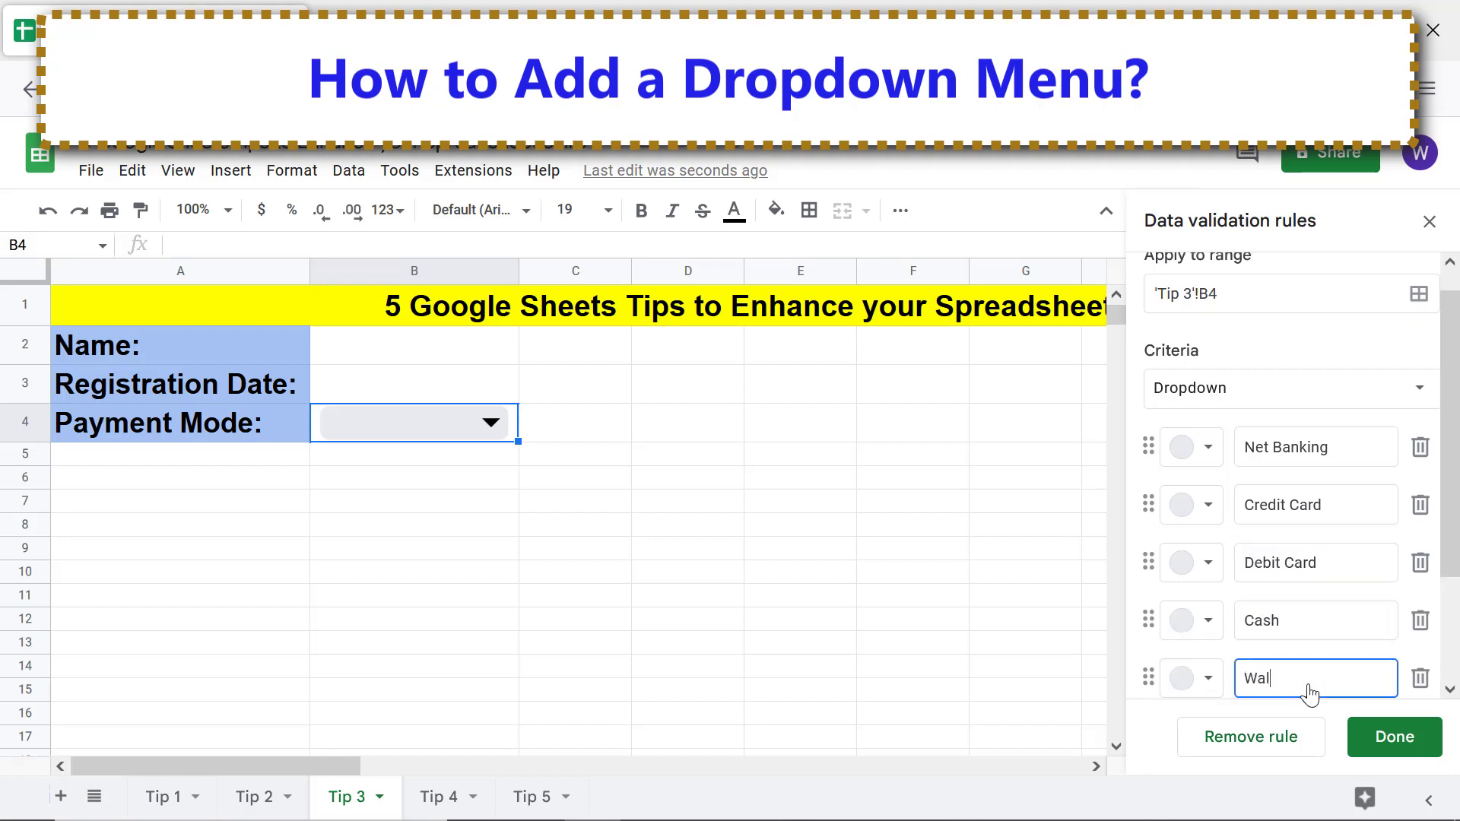
left_click(482, 459)
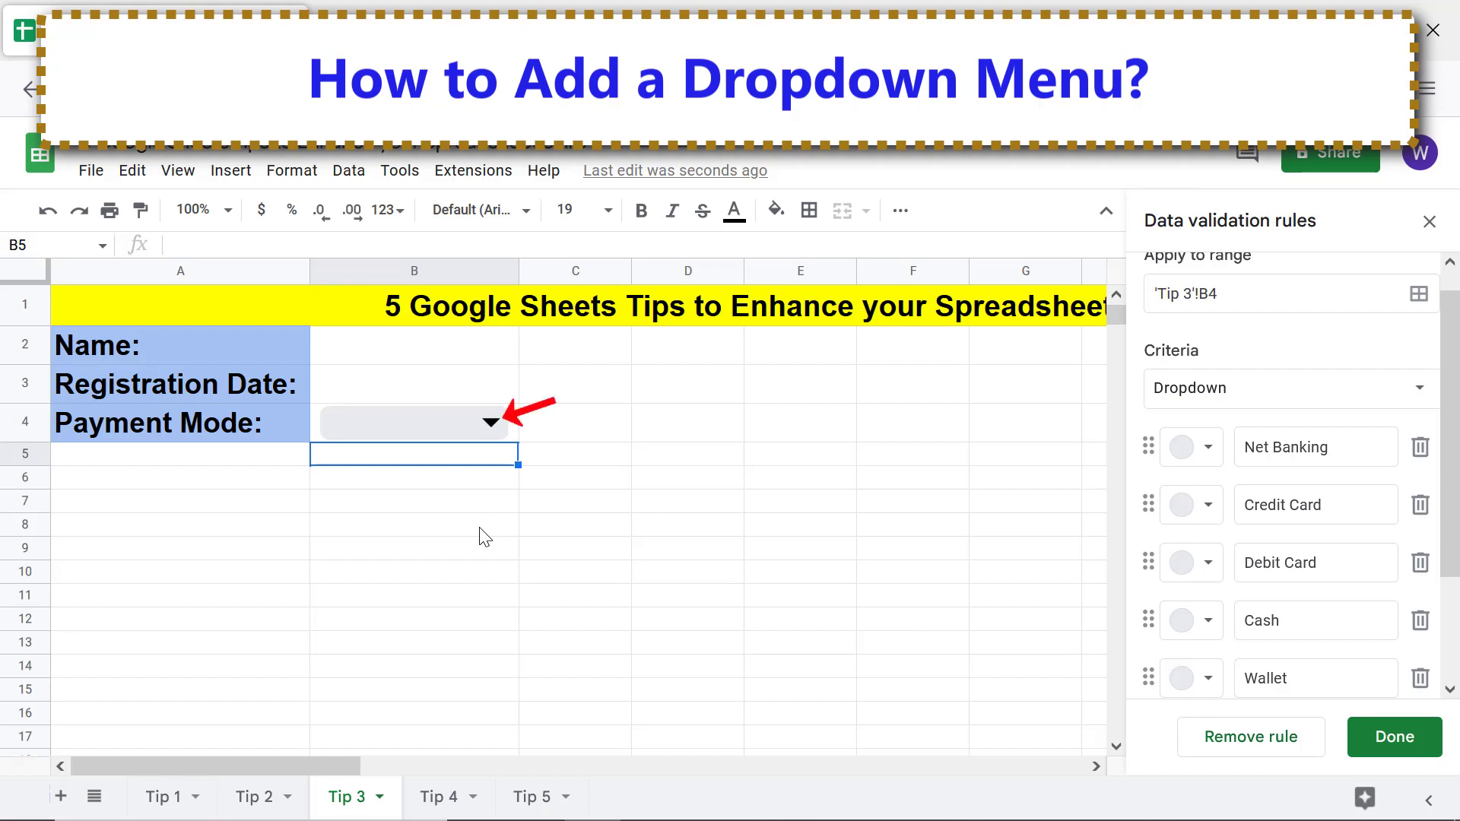
left_click(486, 423)
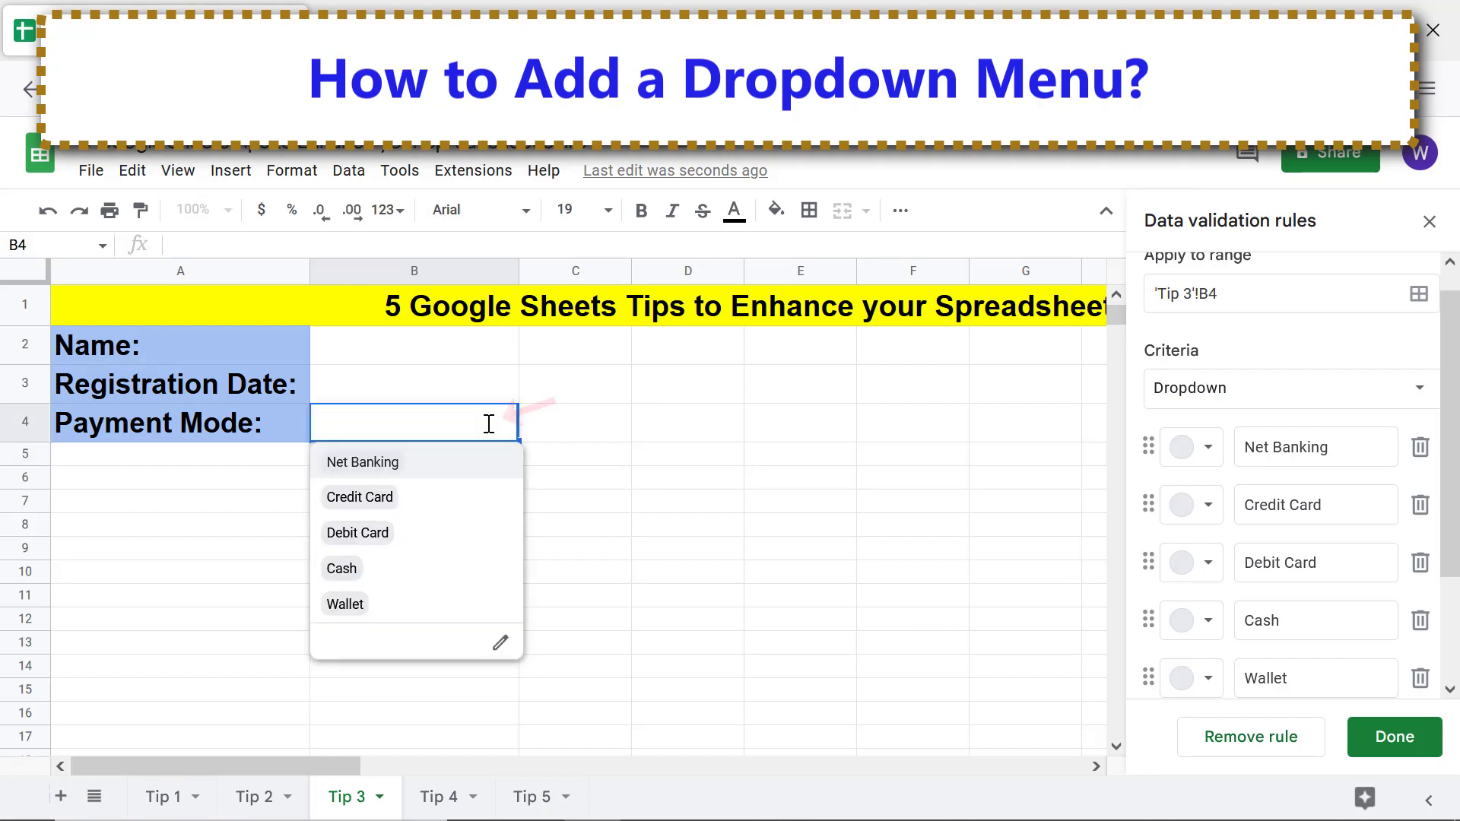
left_click(545, 484)
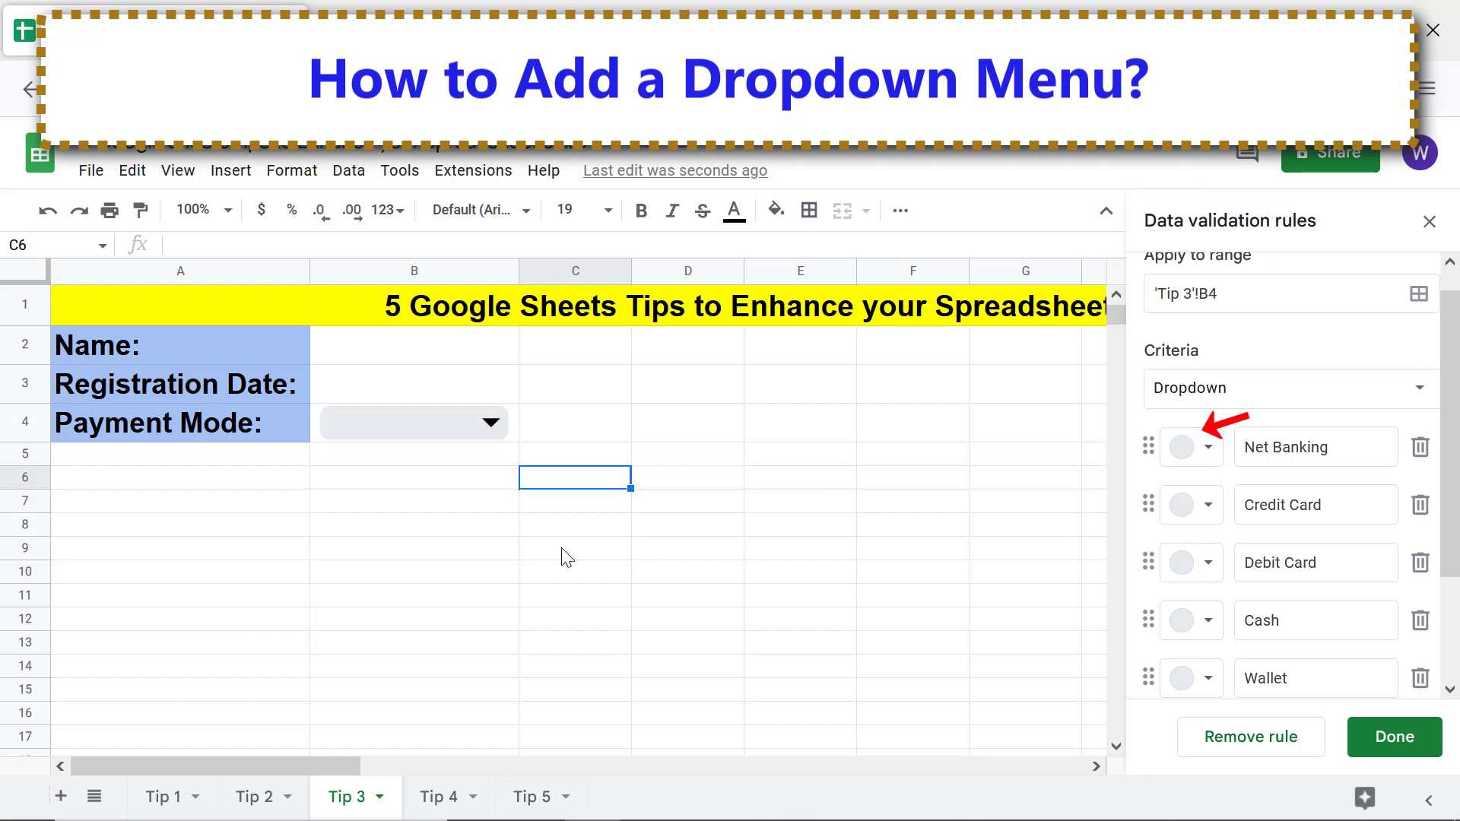
Colour Net Banking light pink, Credit Card light orange and Debit Card yellow
left_click(1178, 457)
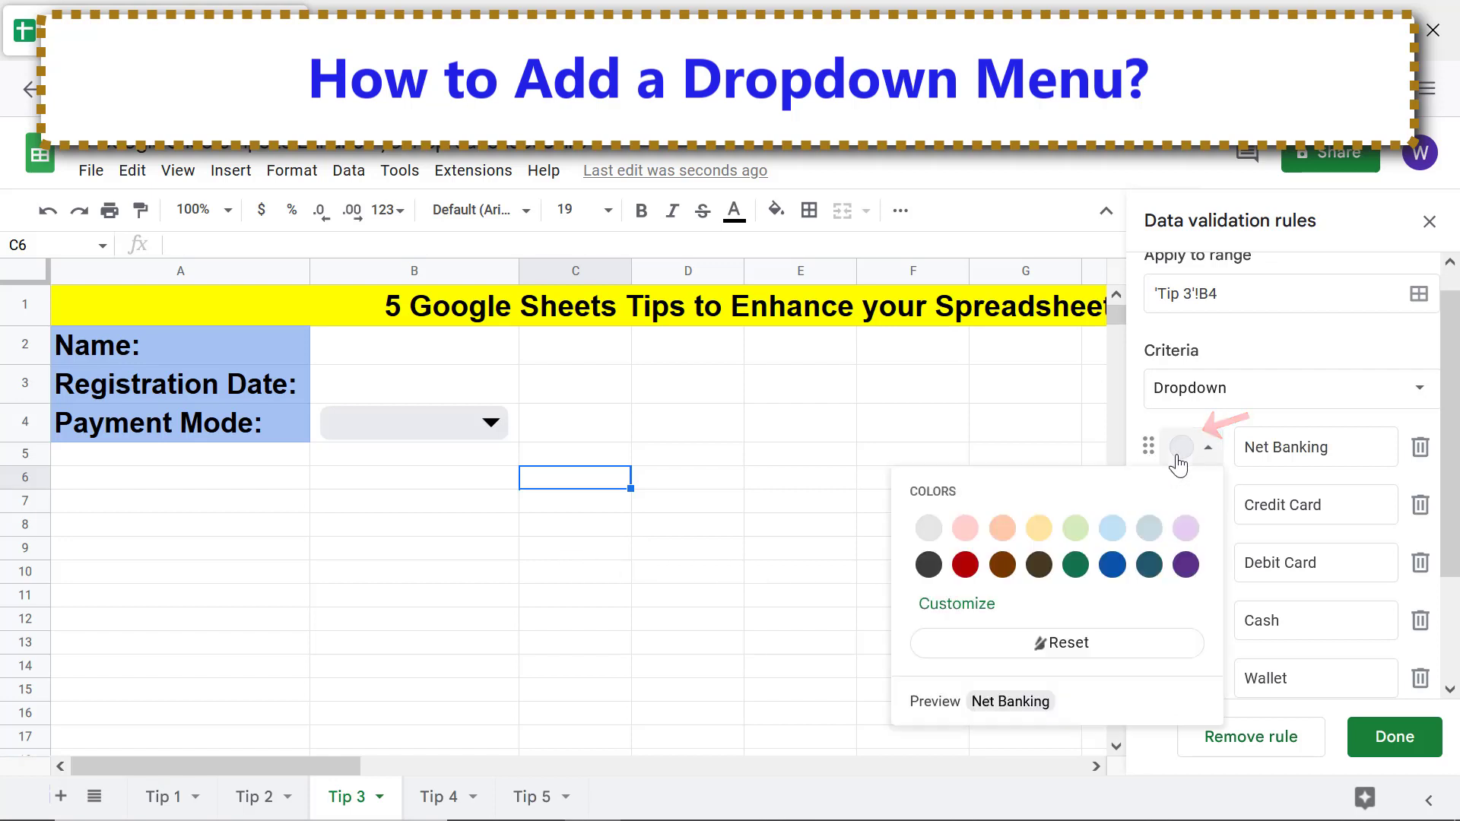
left_click(964, 528)
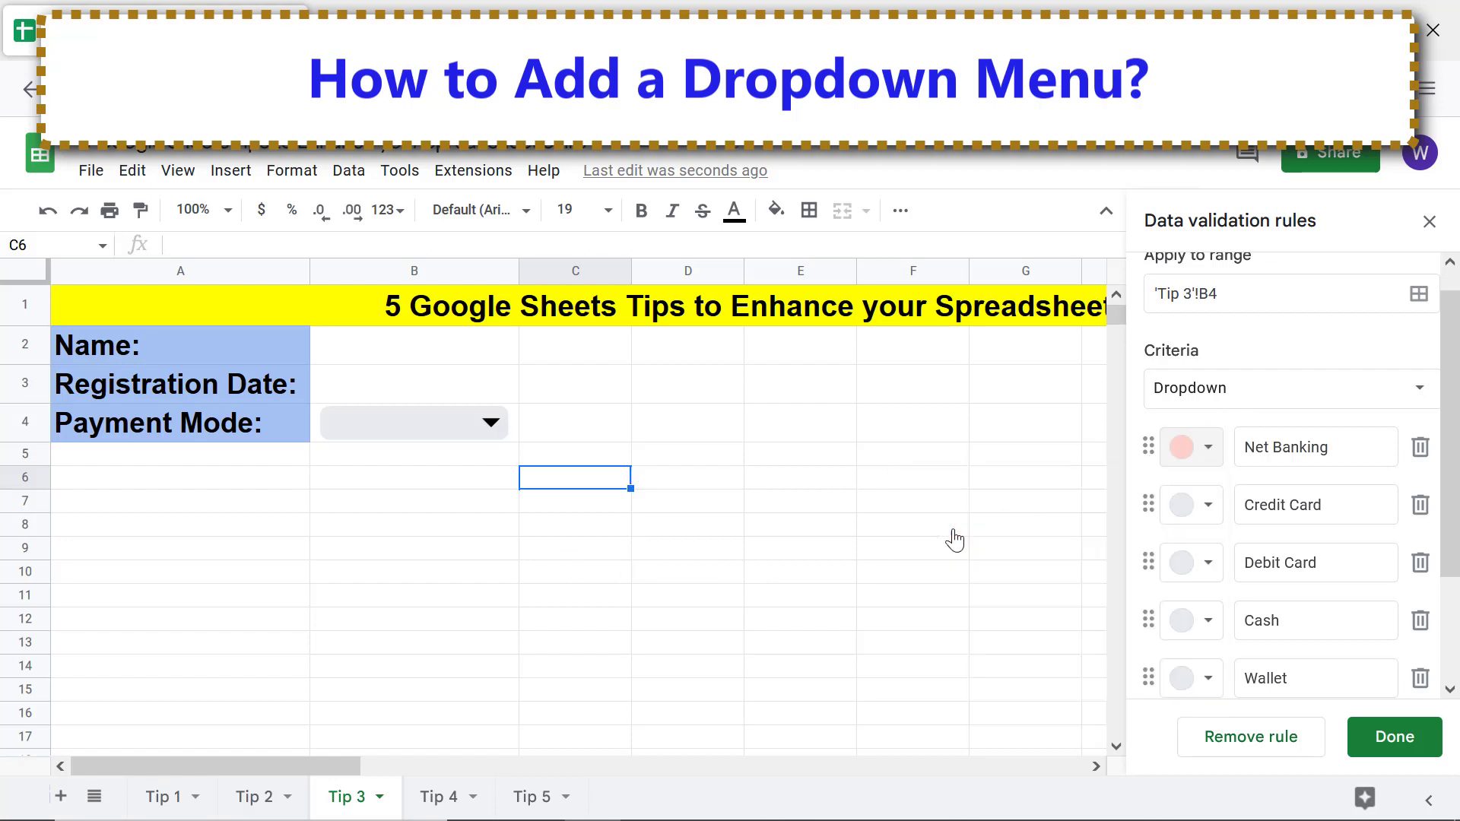
left_click(1183, 507)
left_click(1002, 586)
left_click(1184, 564)
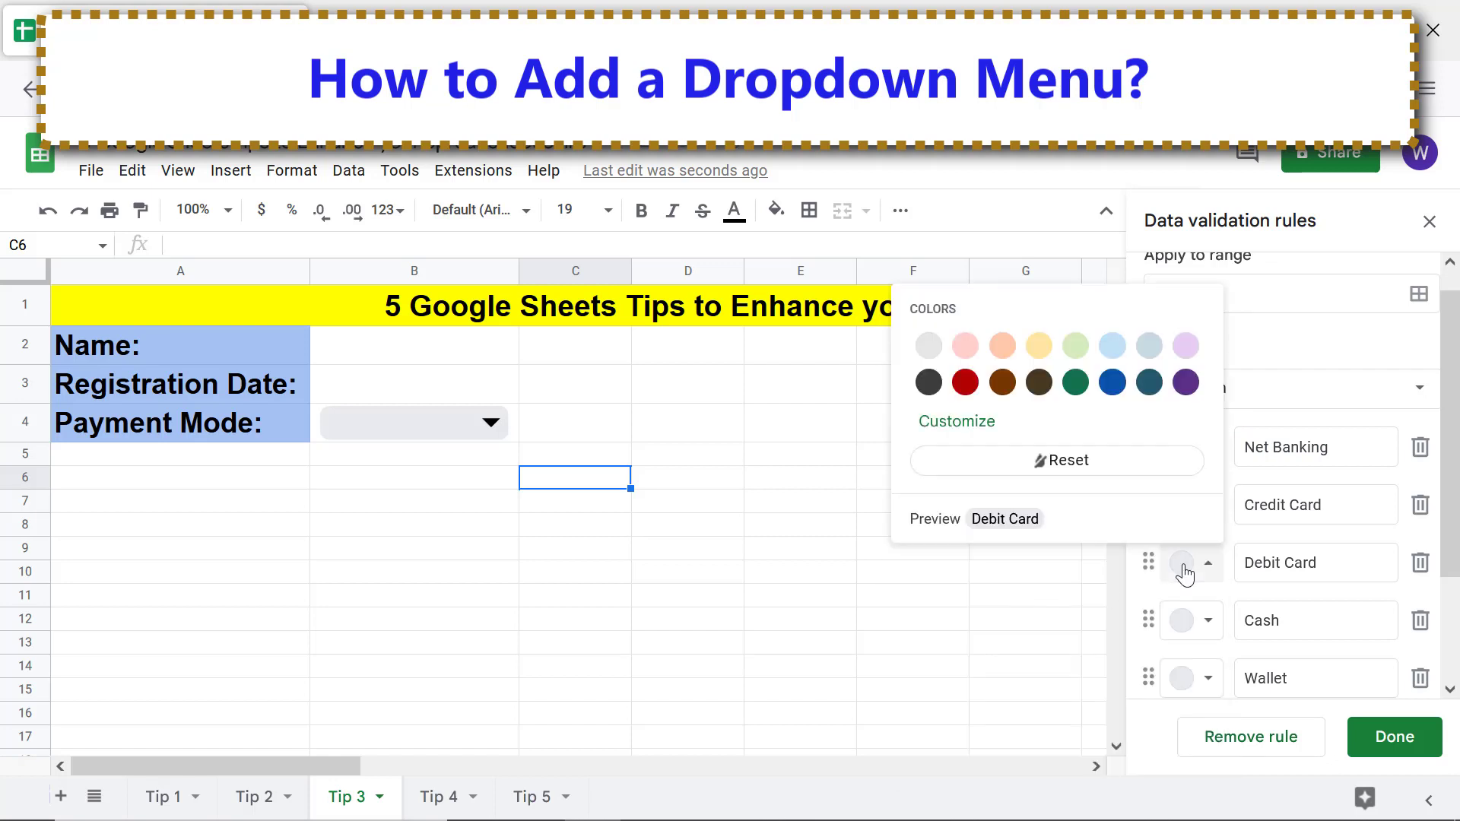
left_click(1039, 346)
Colour Cash light green and Wallet light blue, then set B4 to Debit Card
left_click(1183, 620)
left_click(1075, 407)
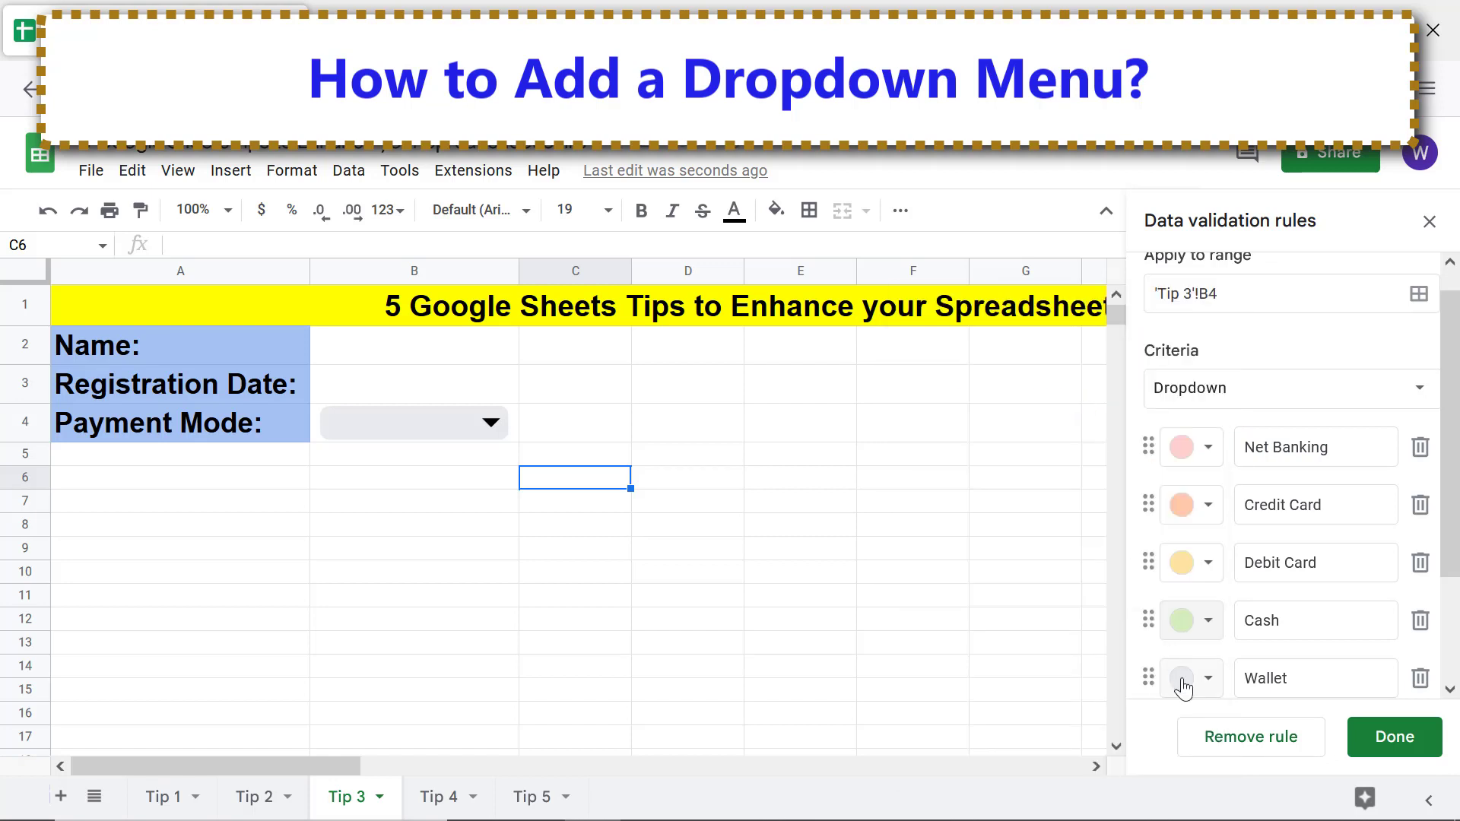
left_click(1183, 686)
left_click(1150, 460)
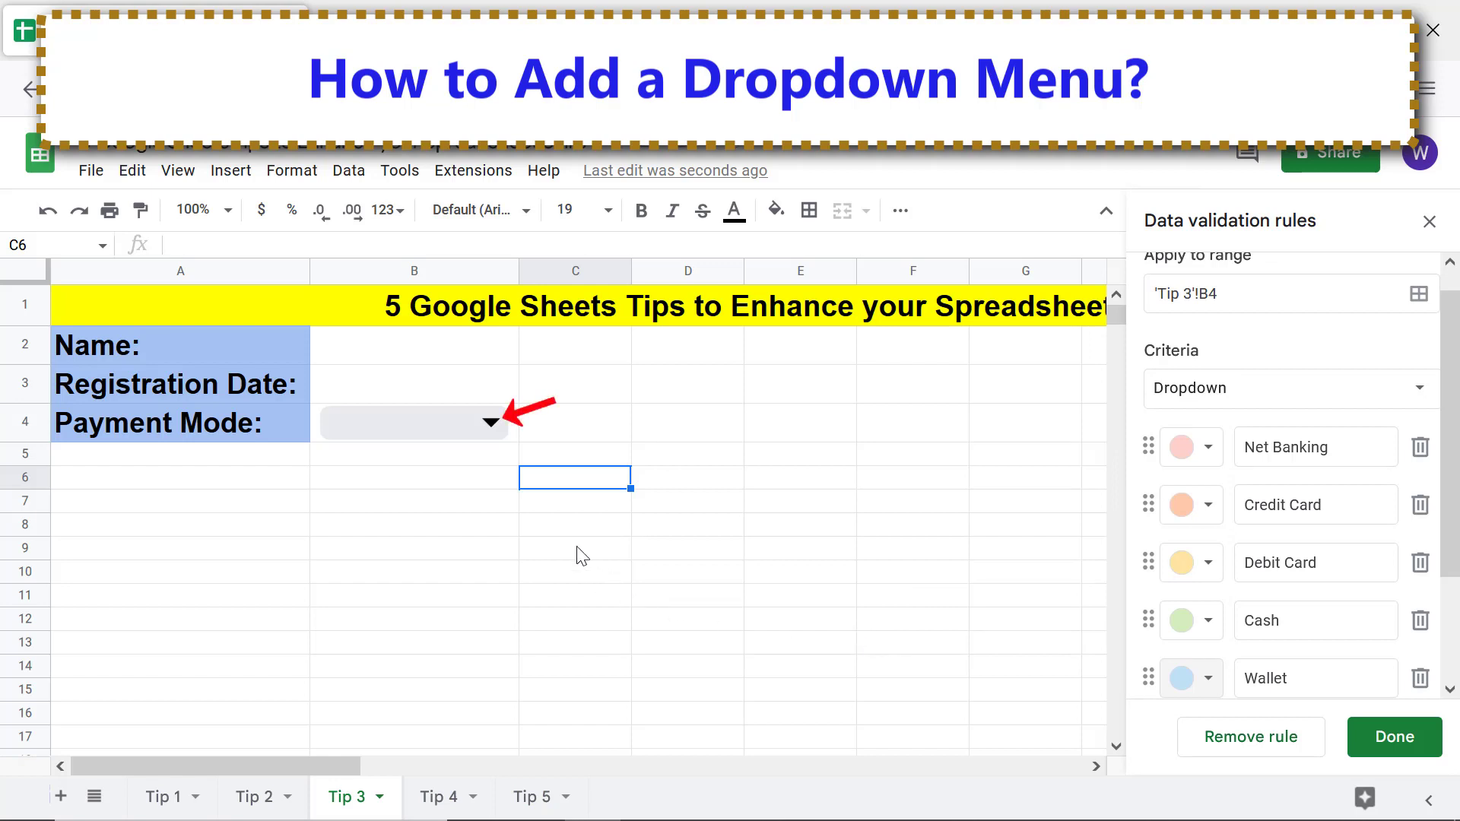
left_click(488, 420)
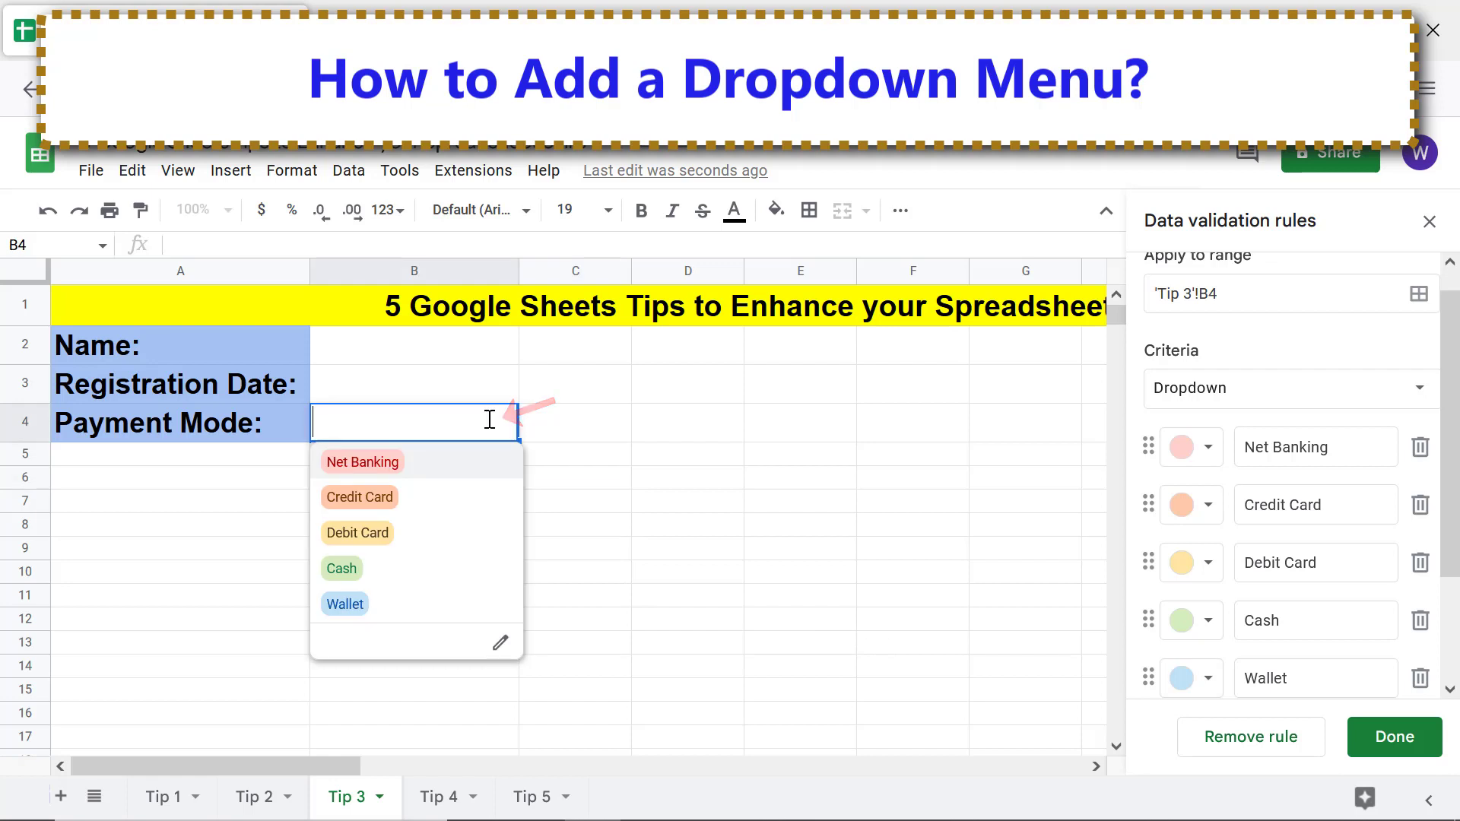
left_click(365, 535)
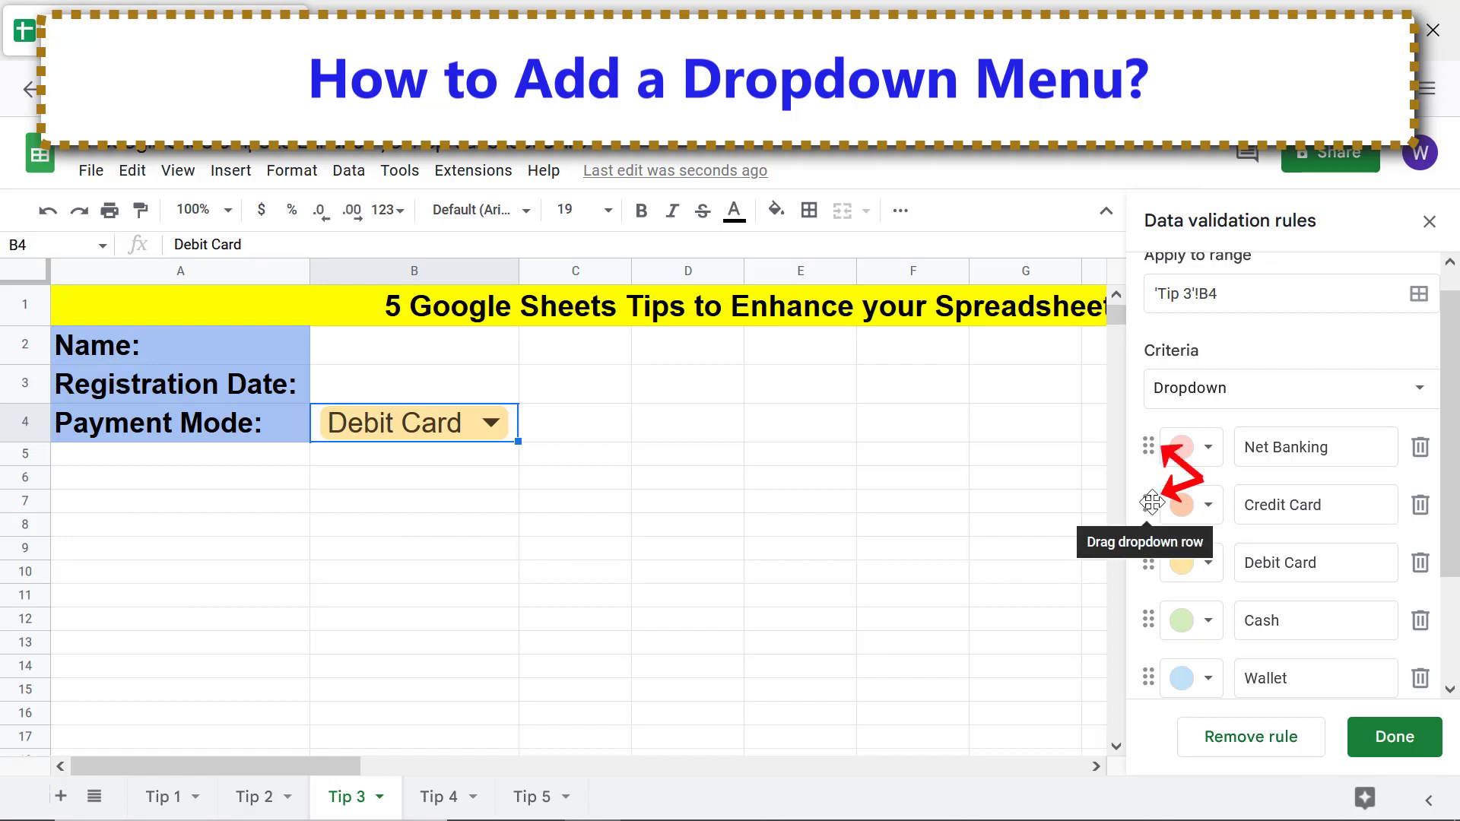
Move Credit Card above Net Banking, check B4's list, then remove B4's dropdown rule
left_click_drag(1152, 502, 1148, 448)
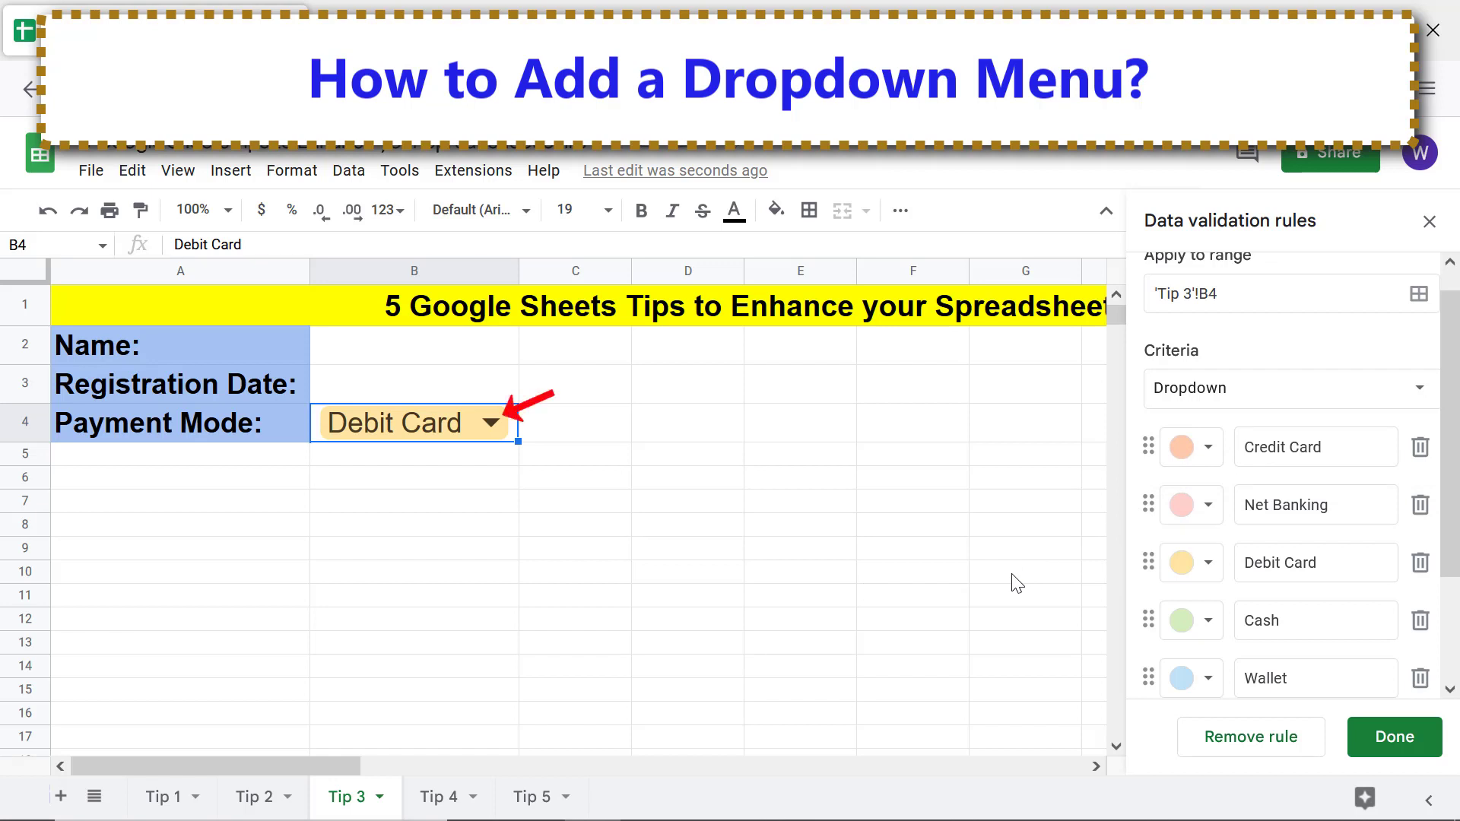
left_click(491, 423)
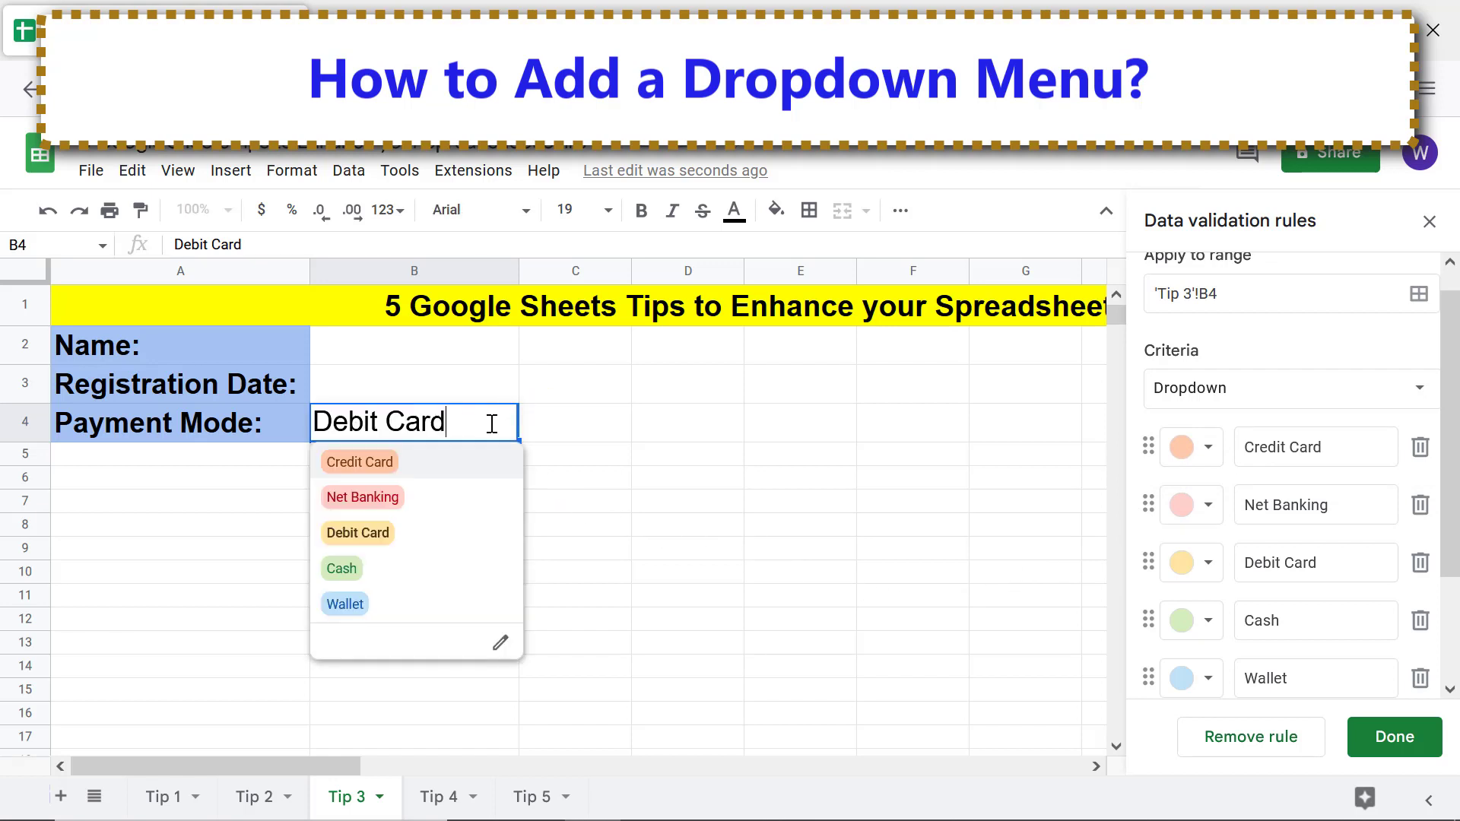
left_click(554, 478)
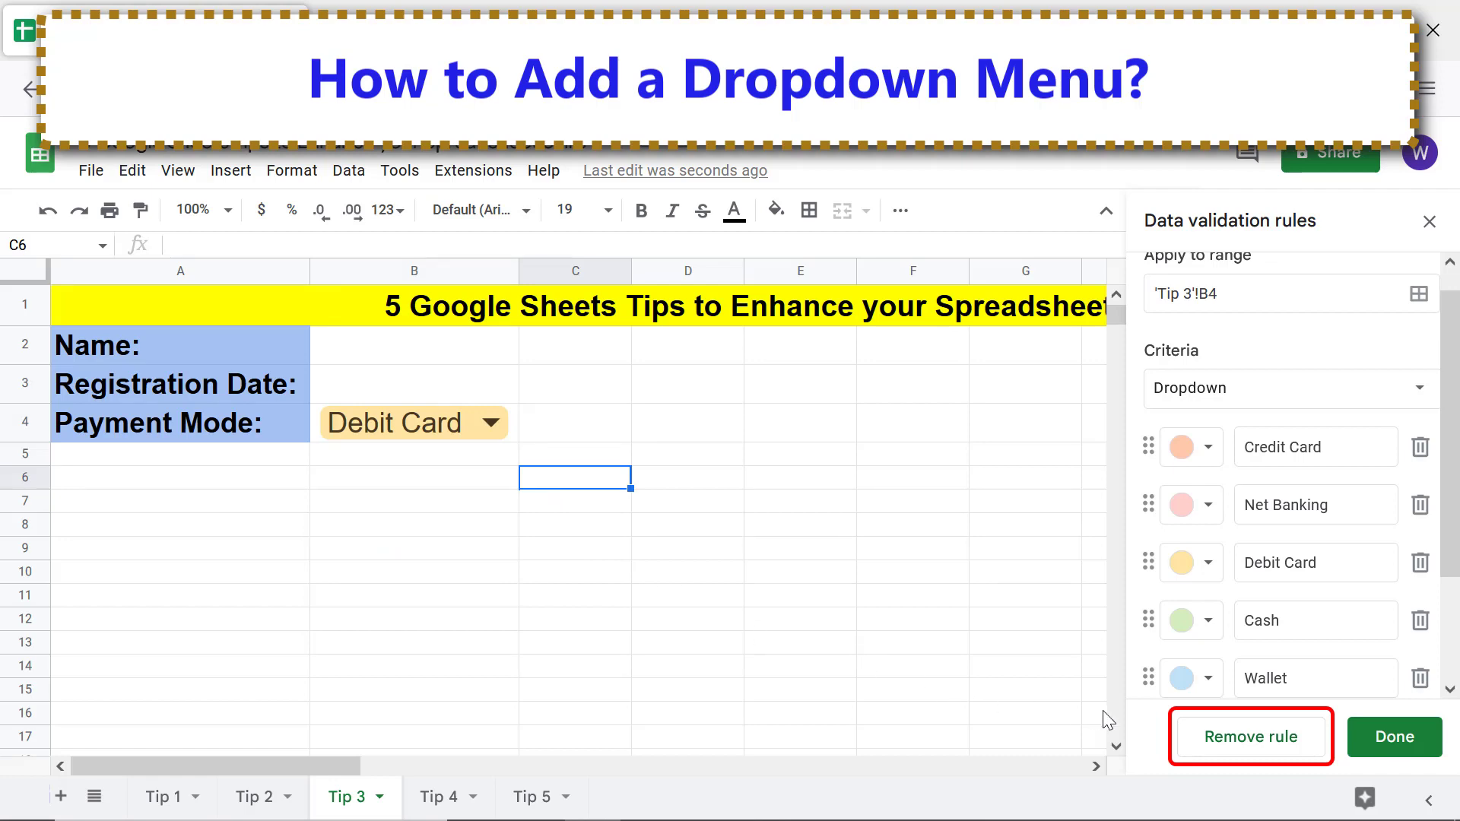
left_click(1259, 738)
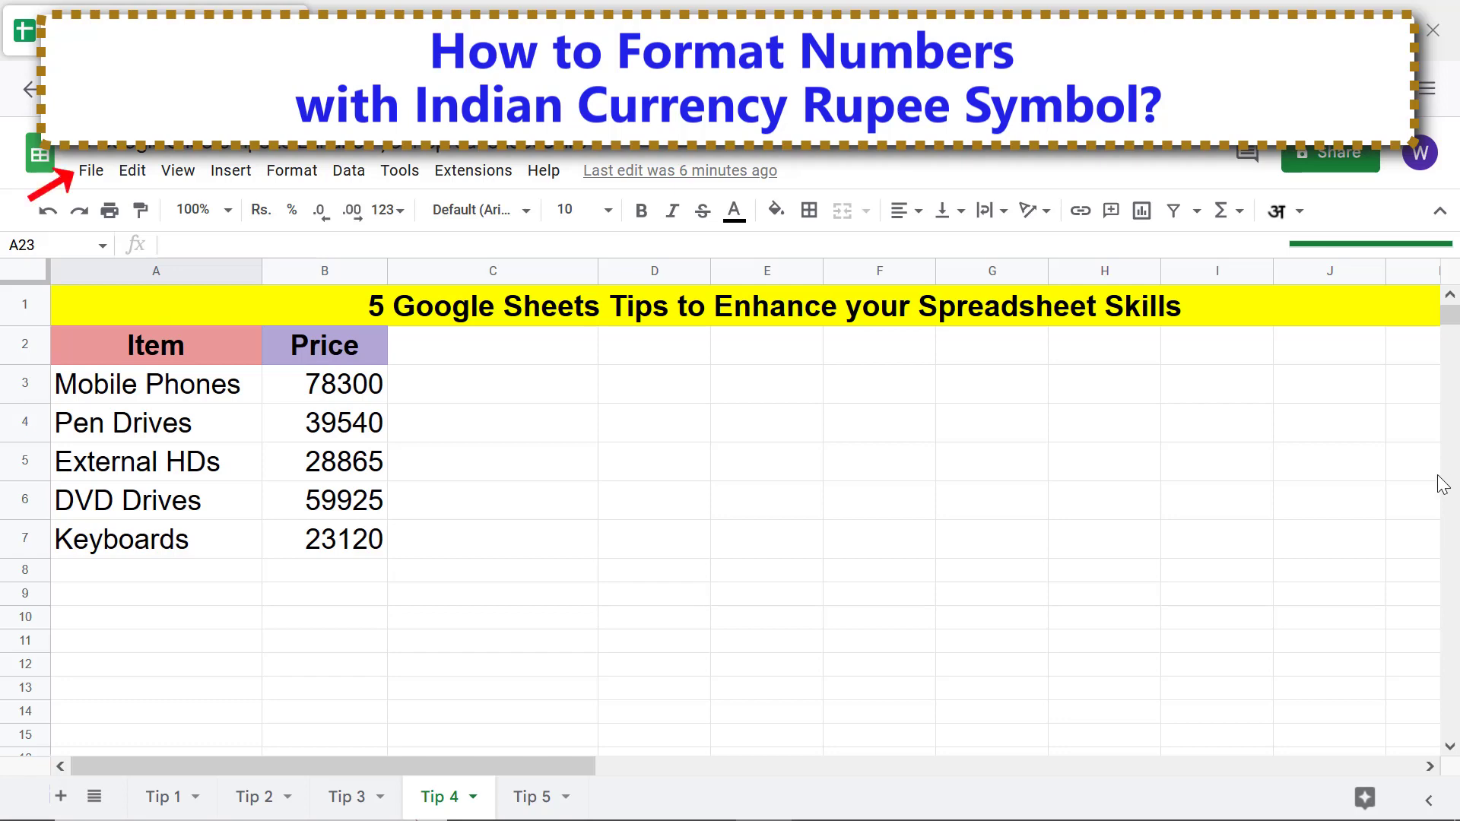
Confirm in spreadsheet Settings that the locale is India with GMT+05:30 time zone
left_click(88, 177)
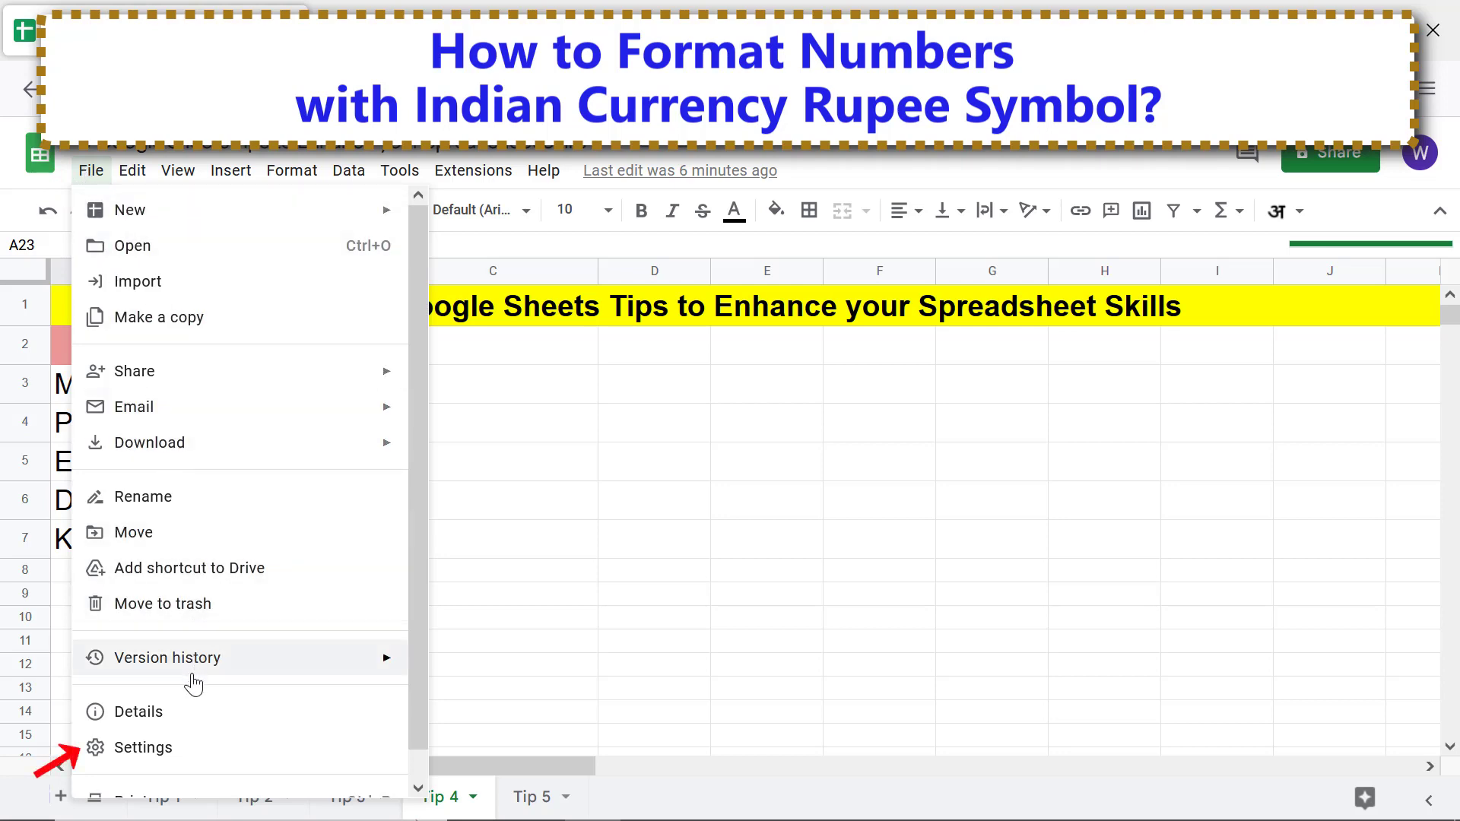
left_click(180, 746)
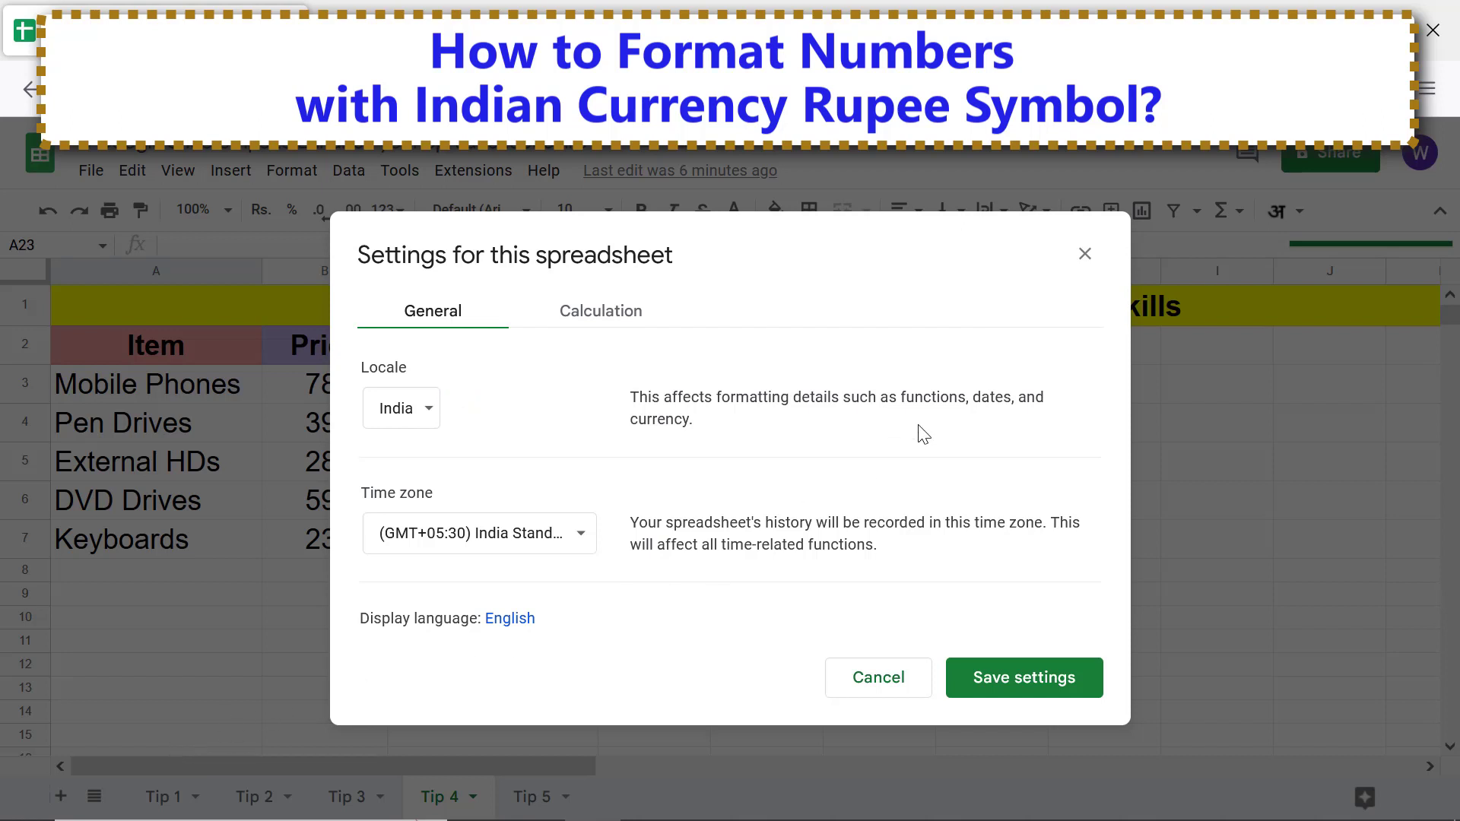
left_click(1085, 255)
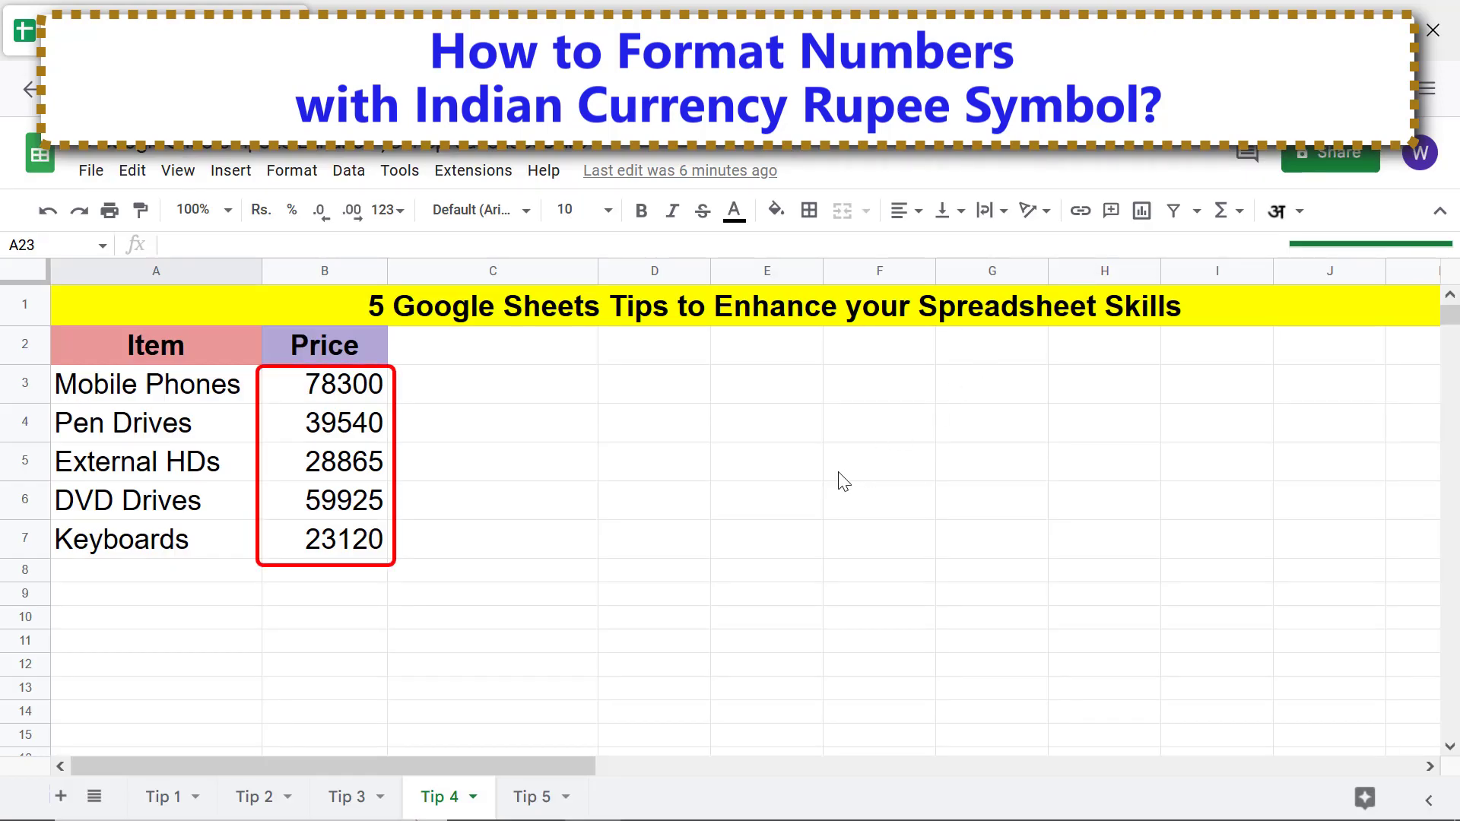
Format the Tip 4 prices in B3:B7 as Indian Rupee
left_click(364, 386)
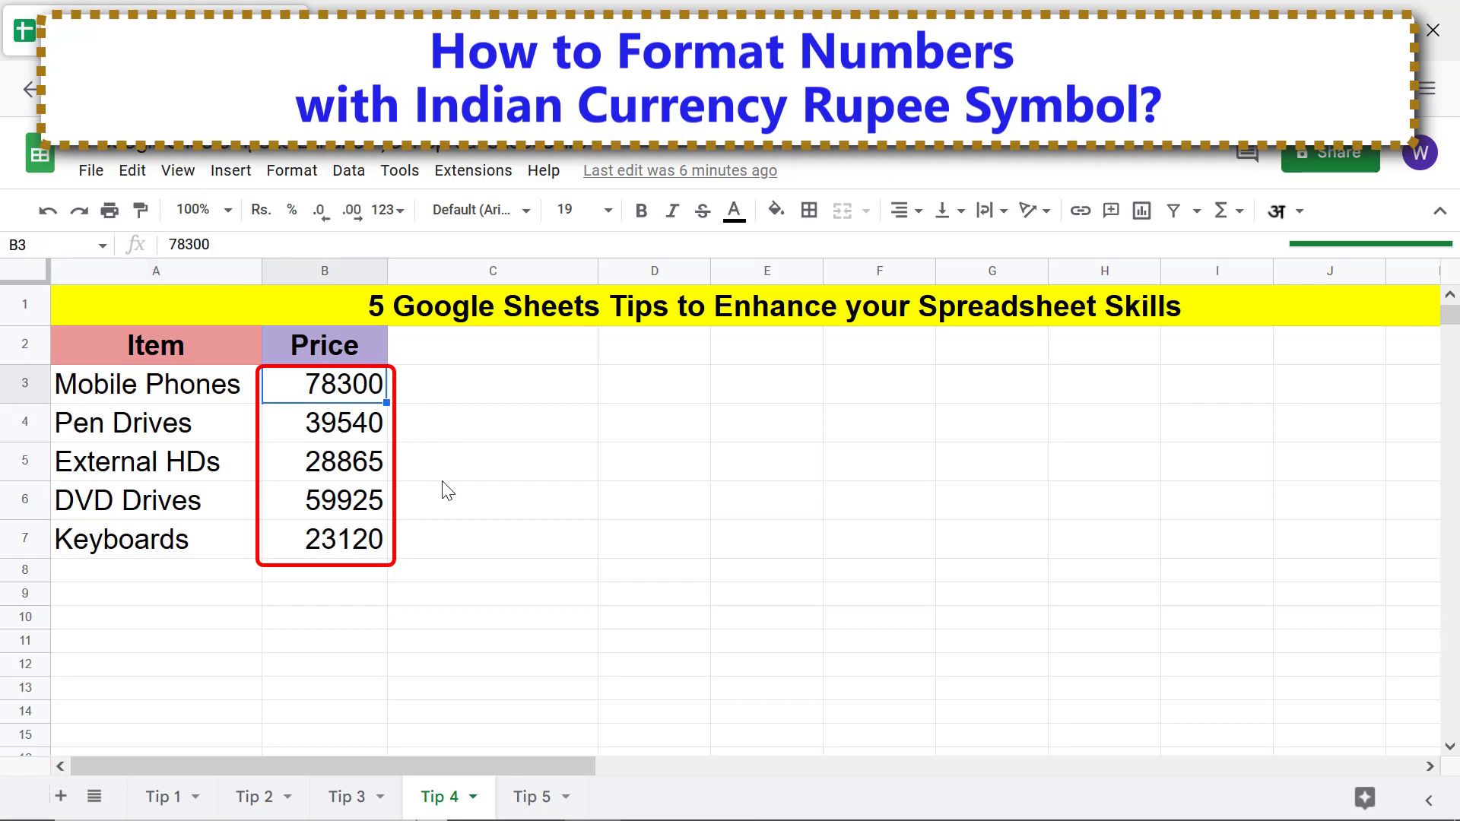
left_click(375, 548, "shift")
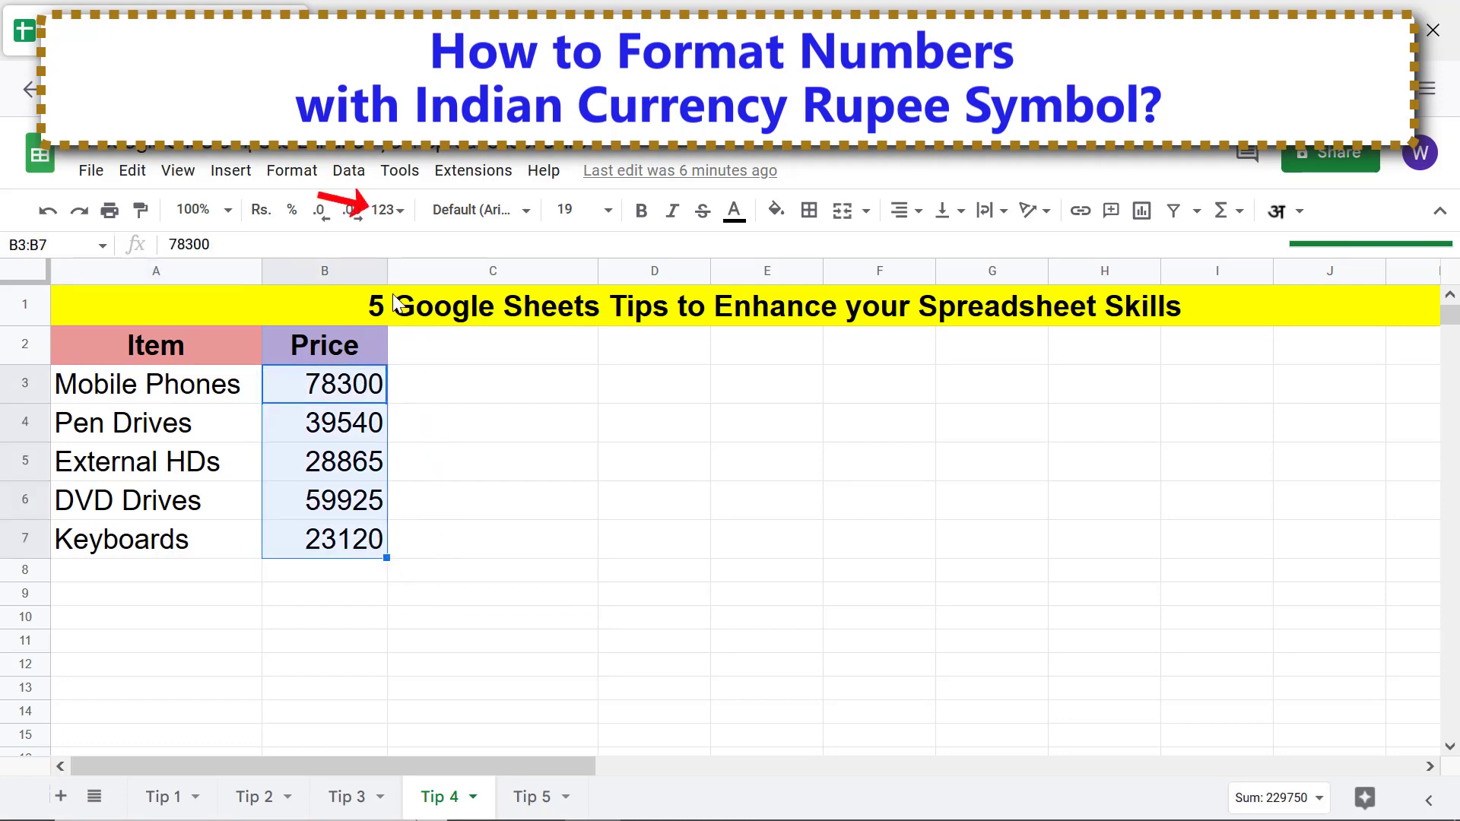
left_click(386, 213)
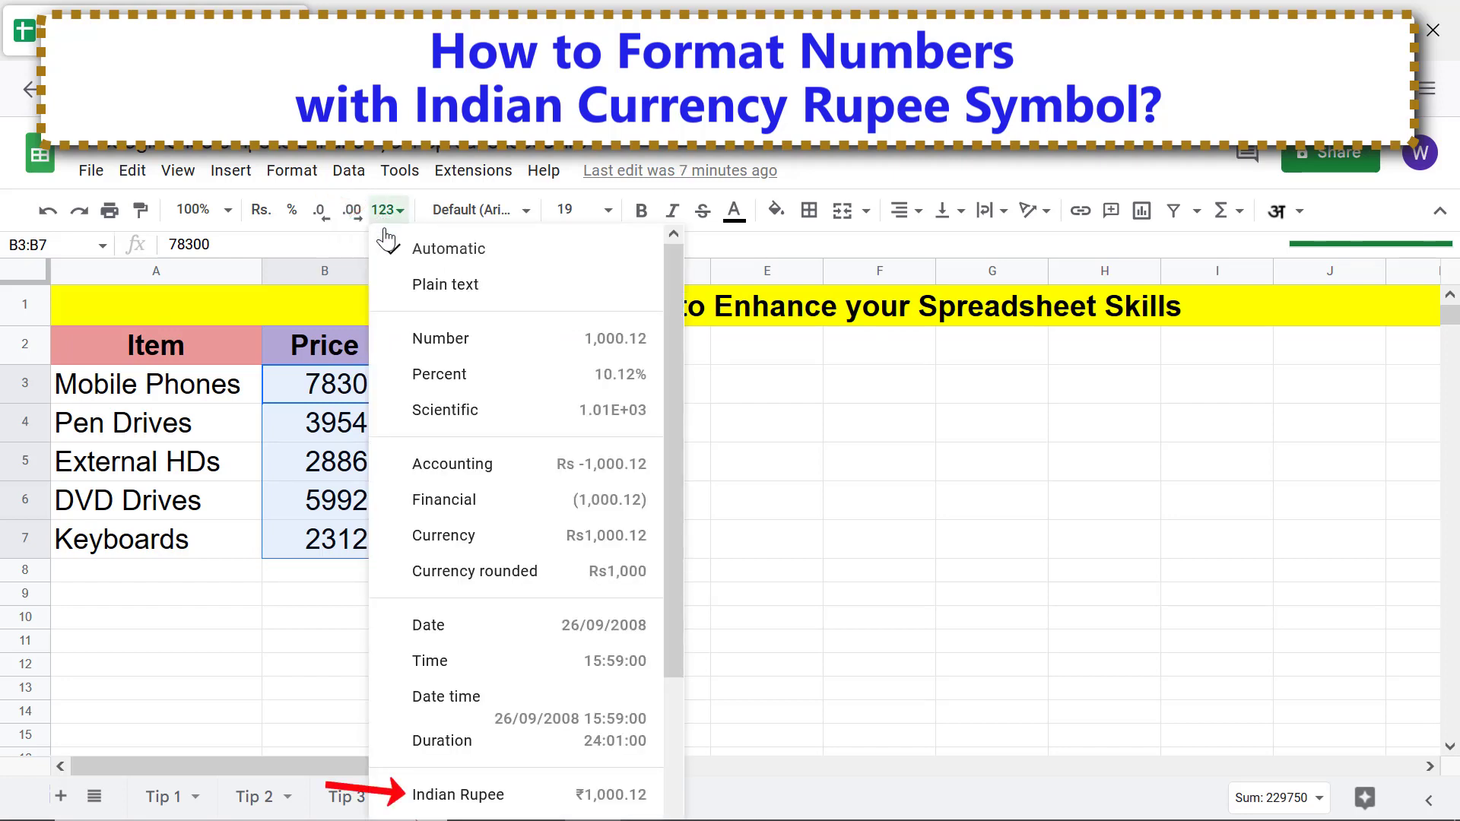
left_click(449, 793)
left_click(352, 580)
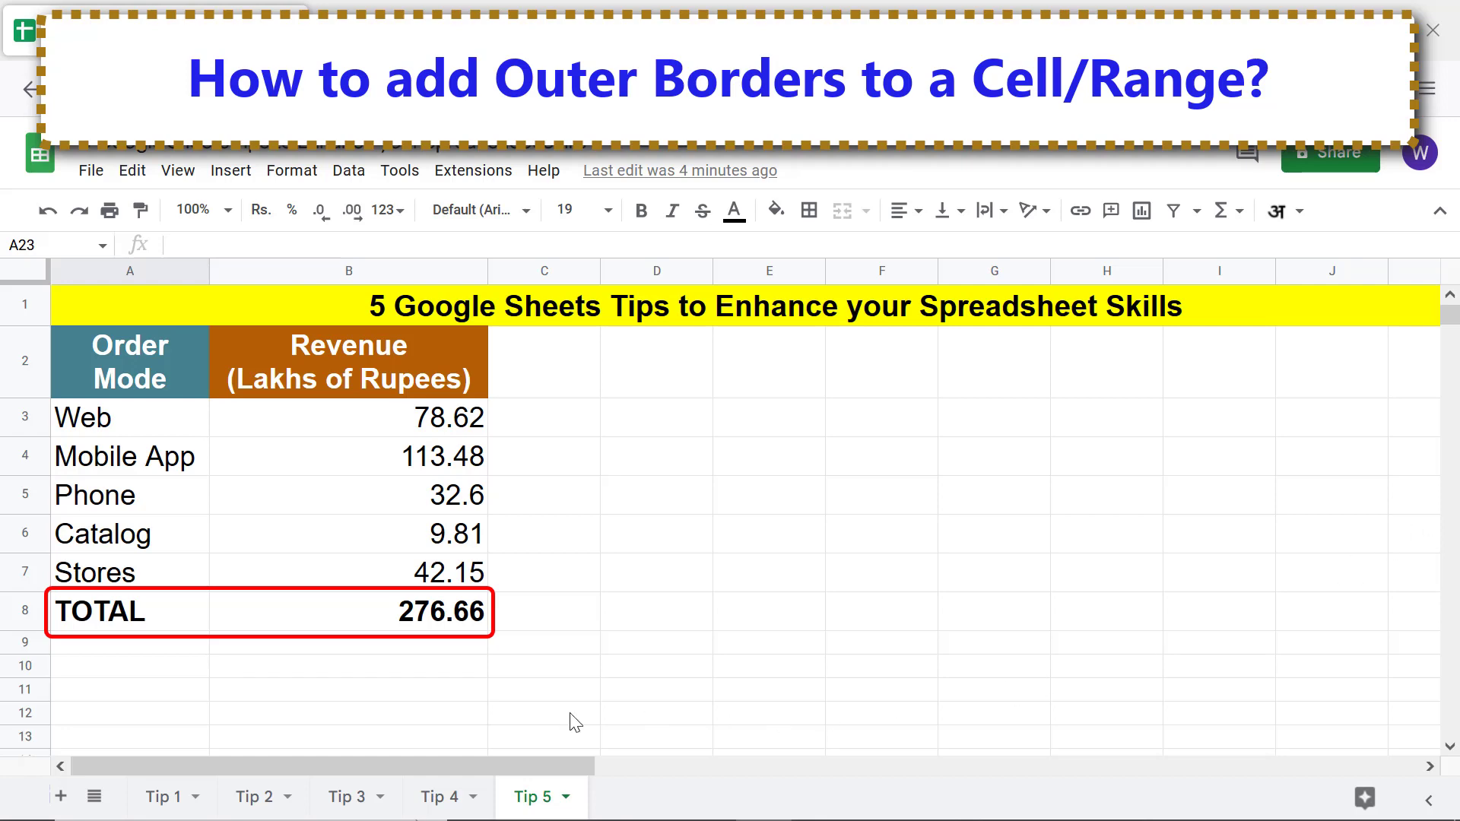
Give A8:B8 on the Tip 5 sheet a thick dark green outer border
left_click(133, 618)
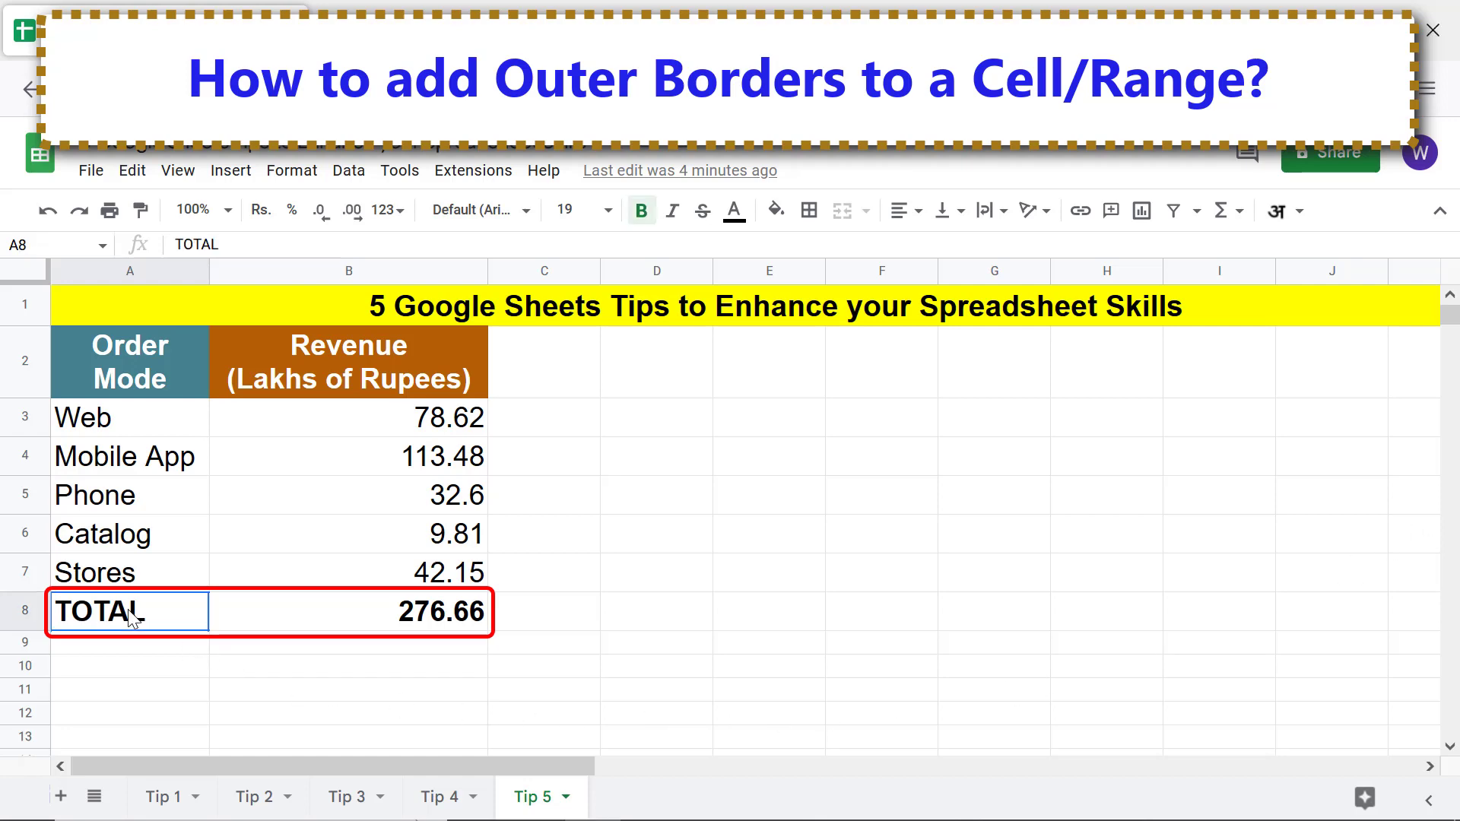
left_click(376, 609, "shift")
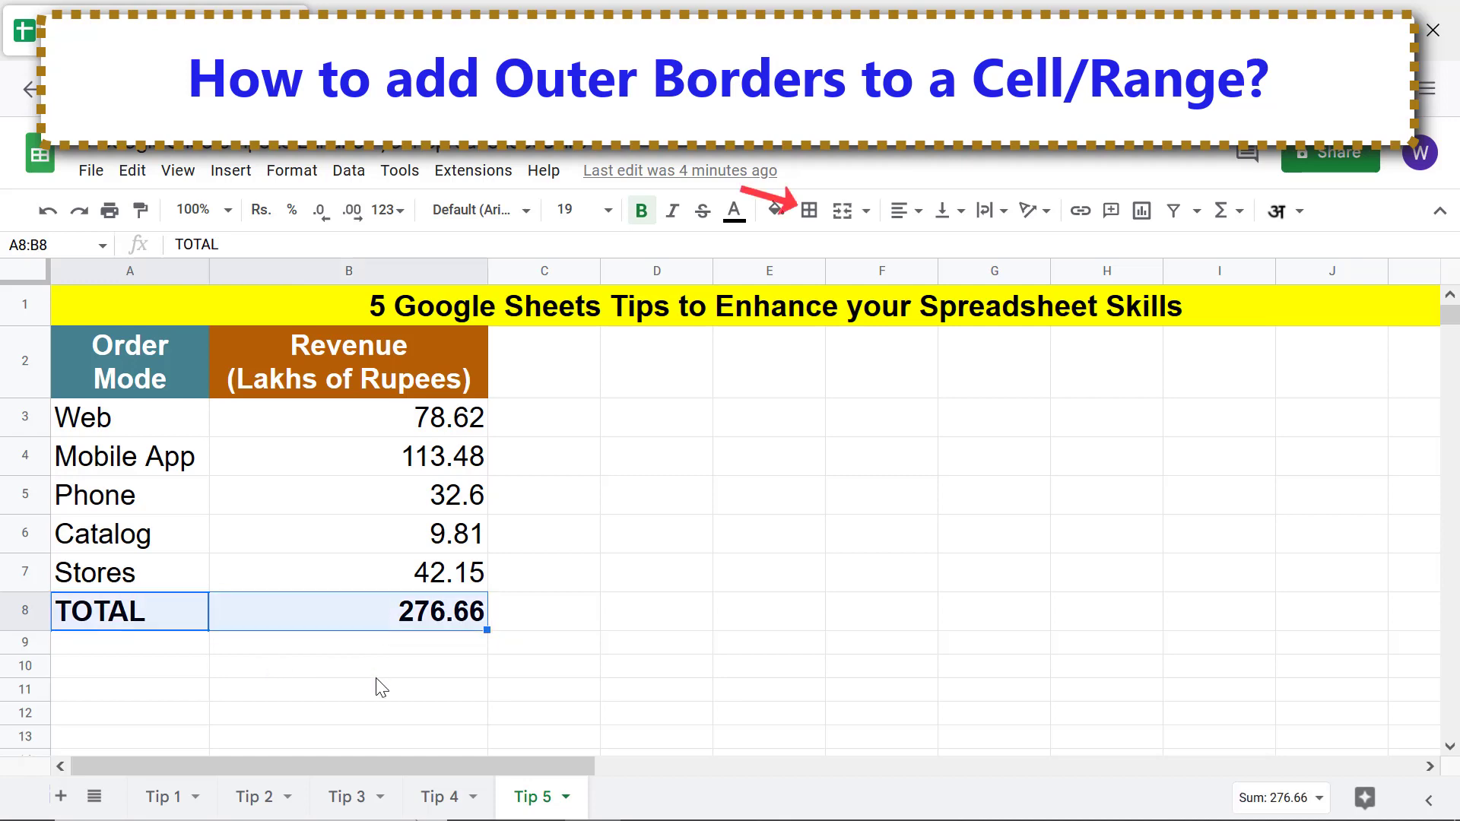
left_click(810, 210)
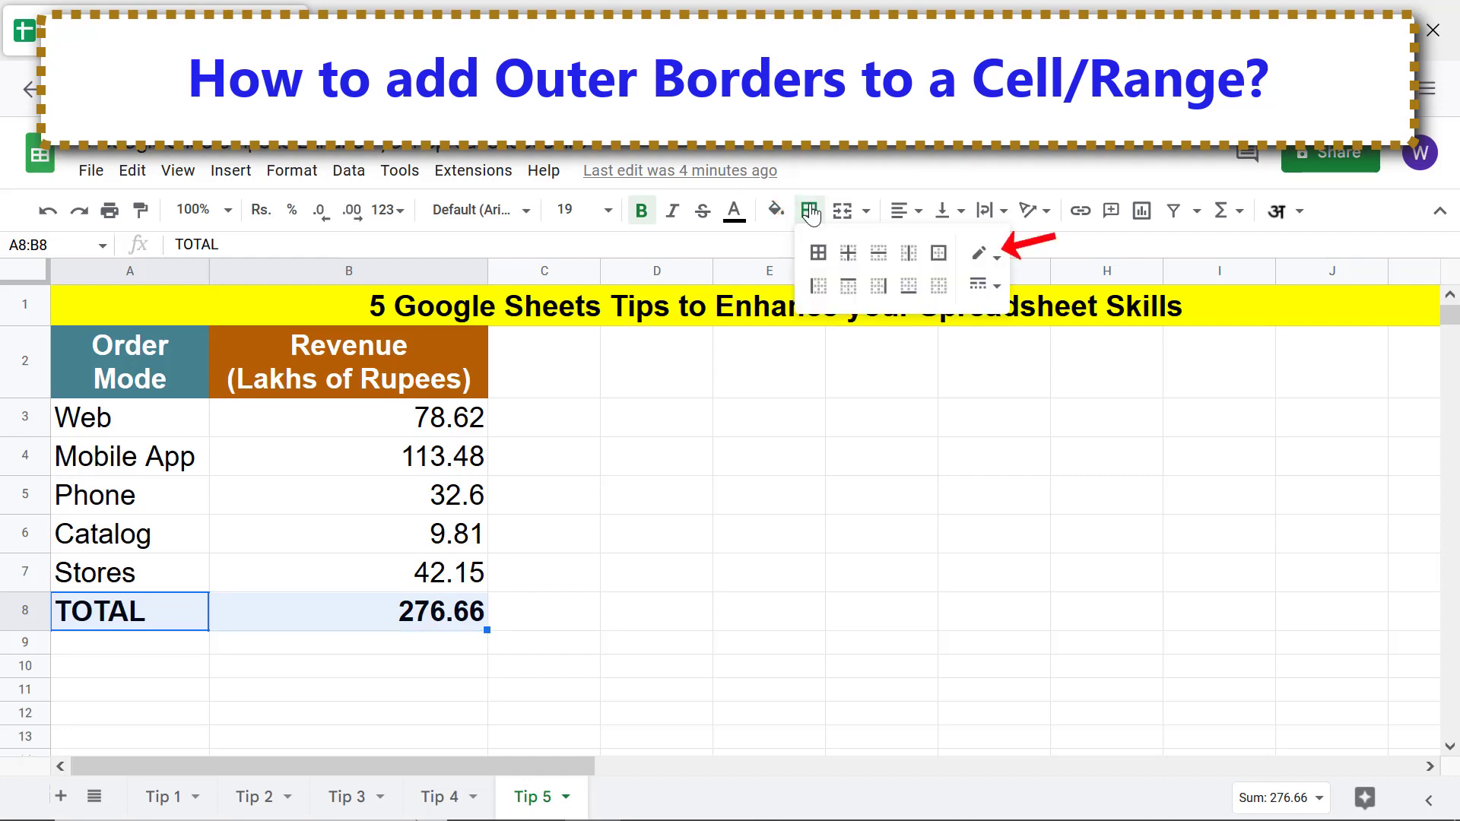
left_click(988, 257)
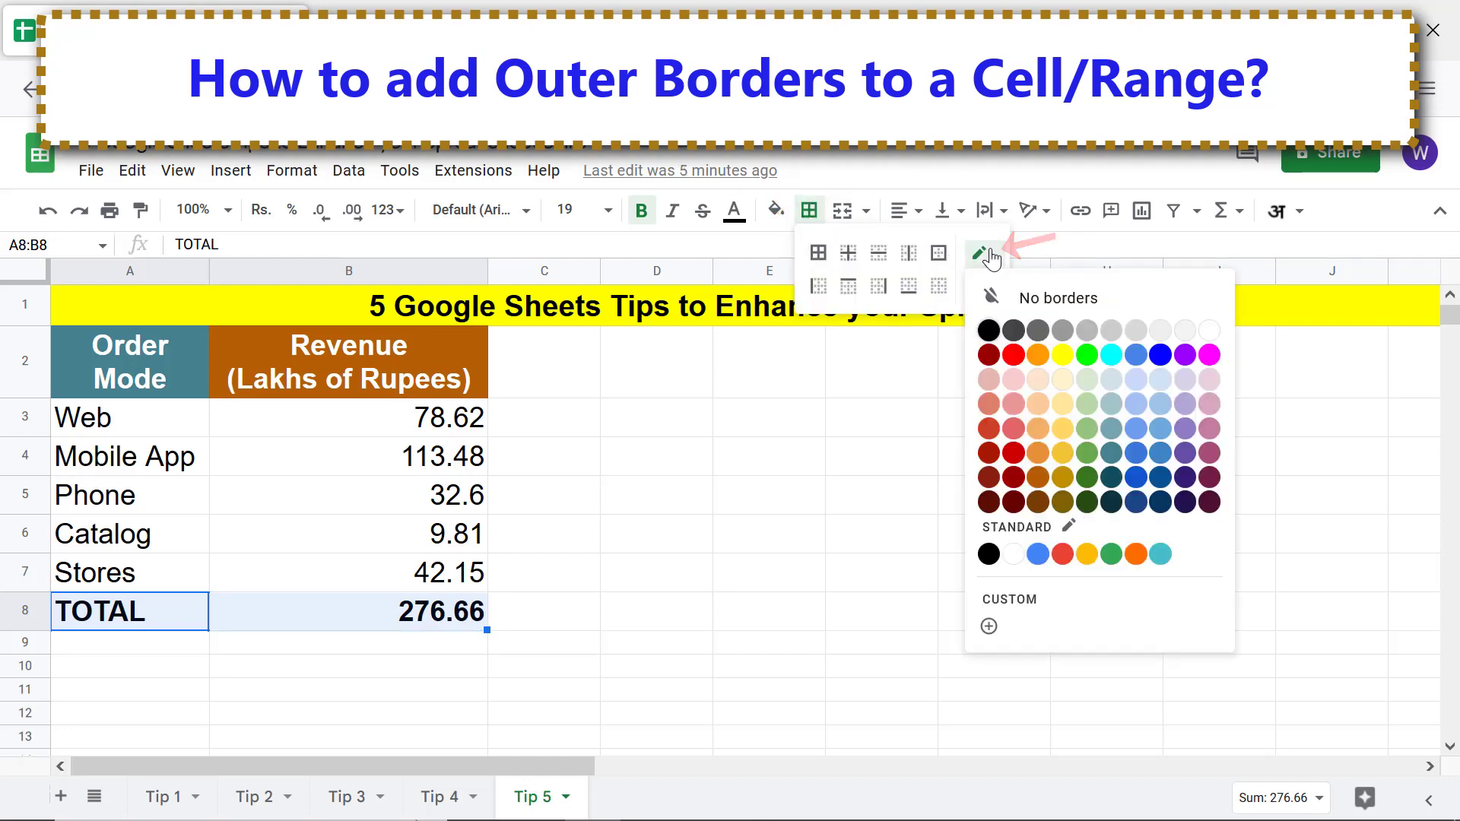
left_click(1088, 479)
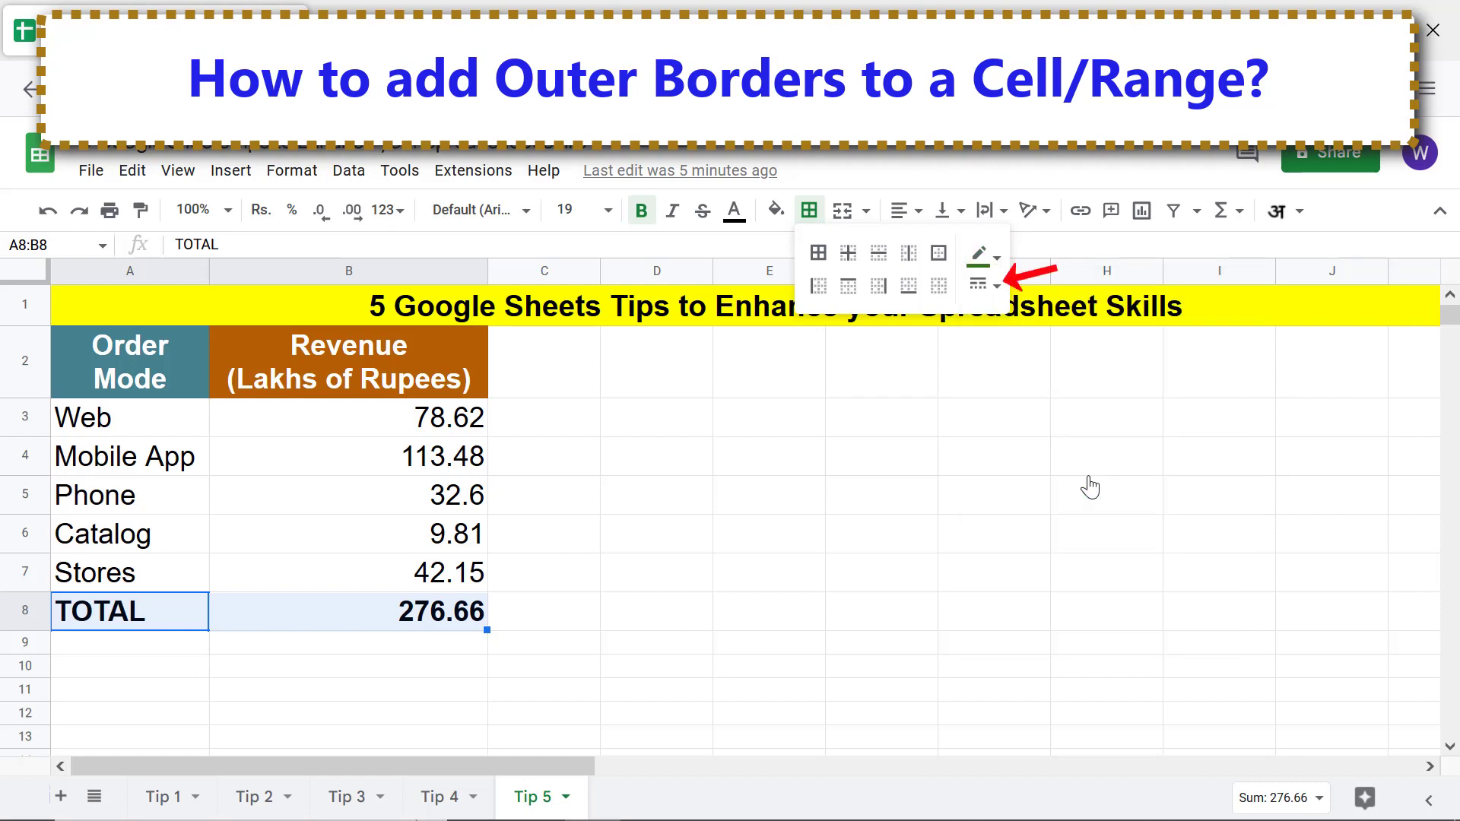
left_click(979, 288)
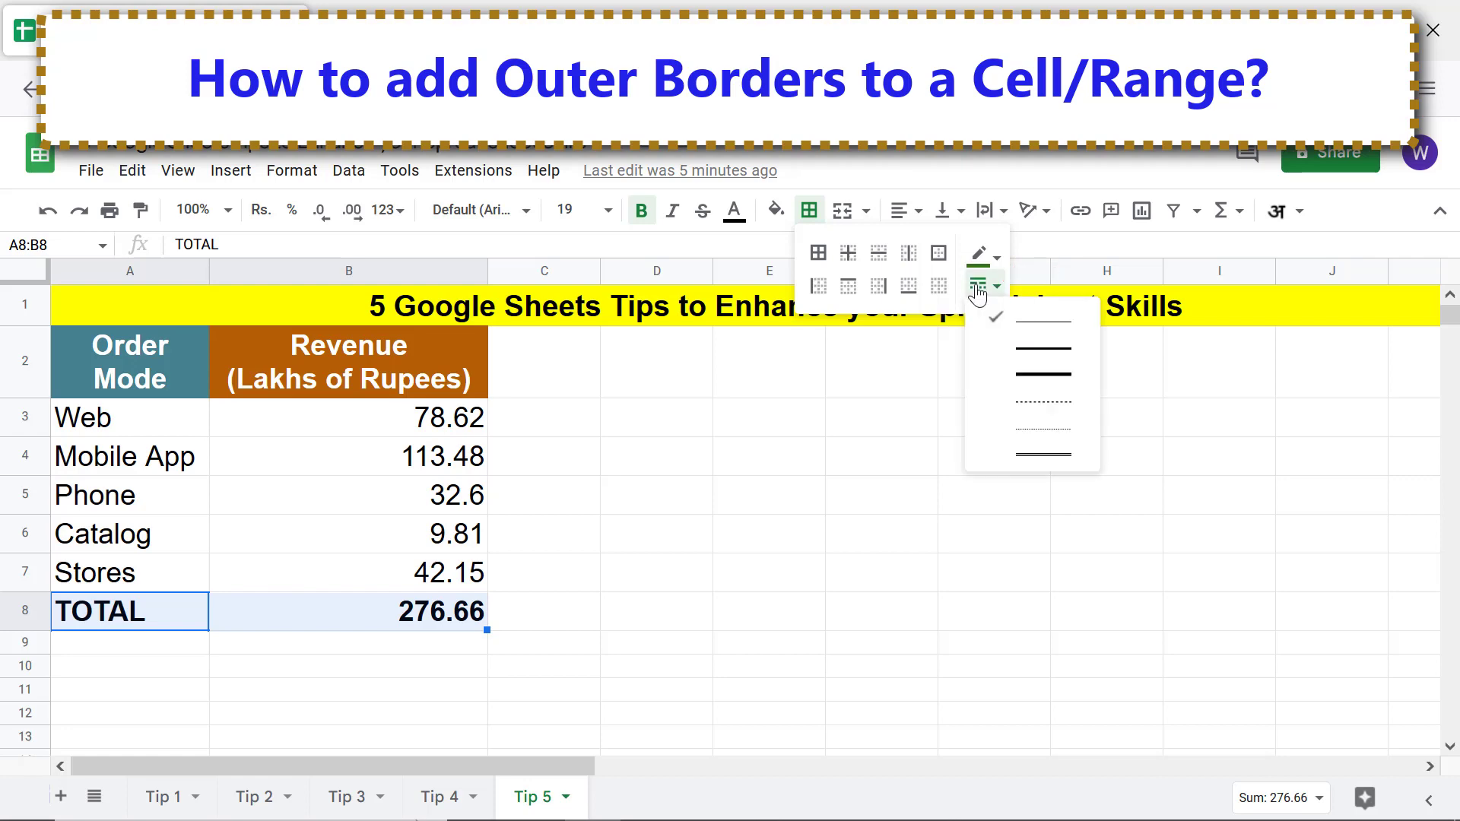
left_click(1039, 375)
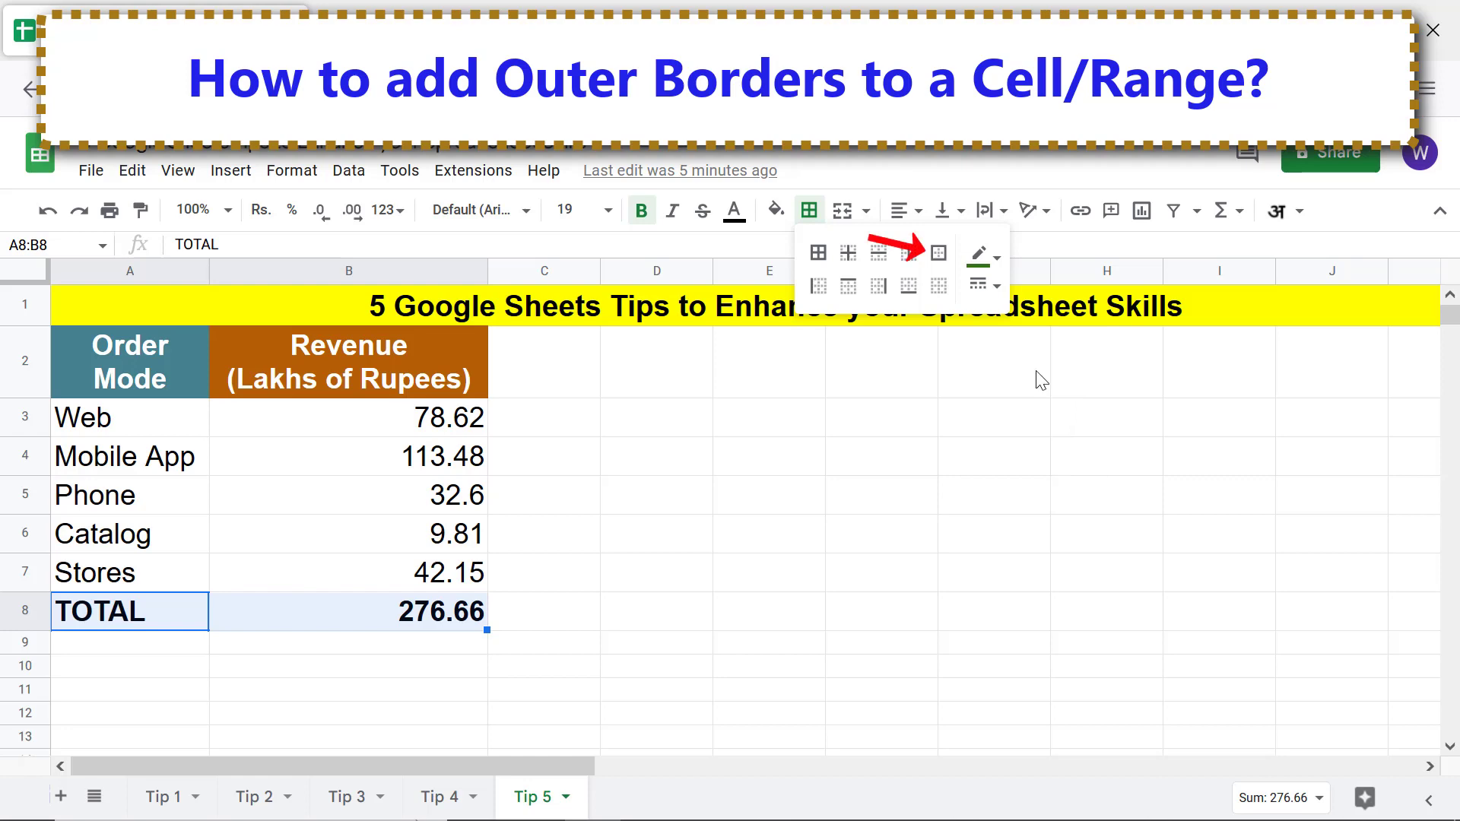
left_click(938, 254)
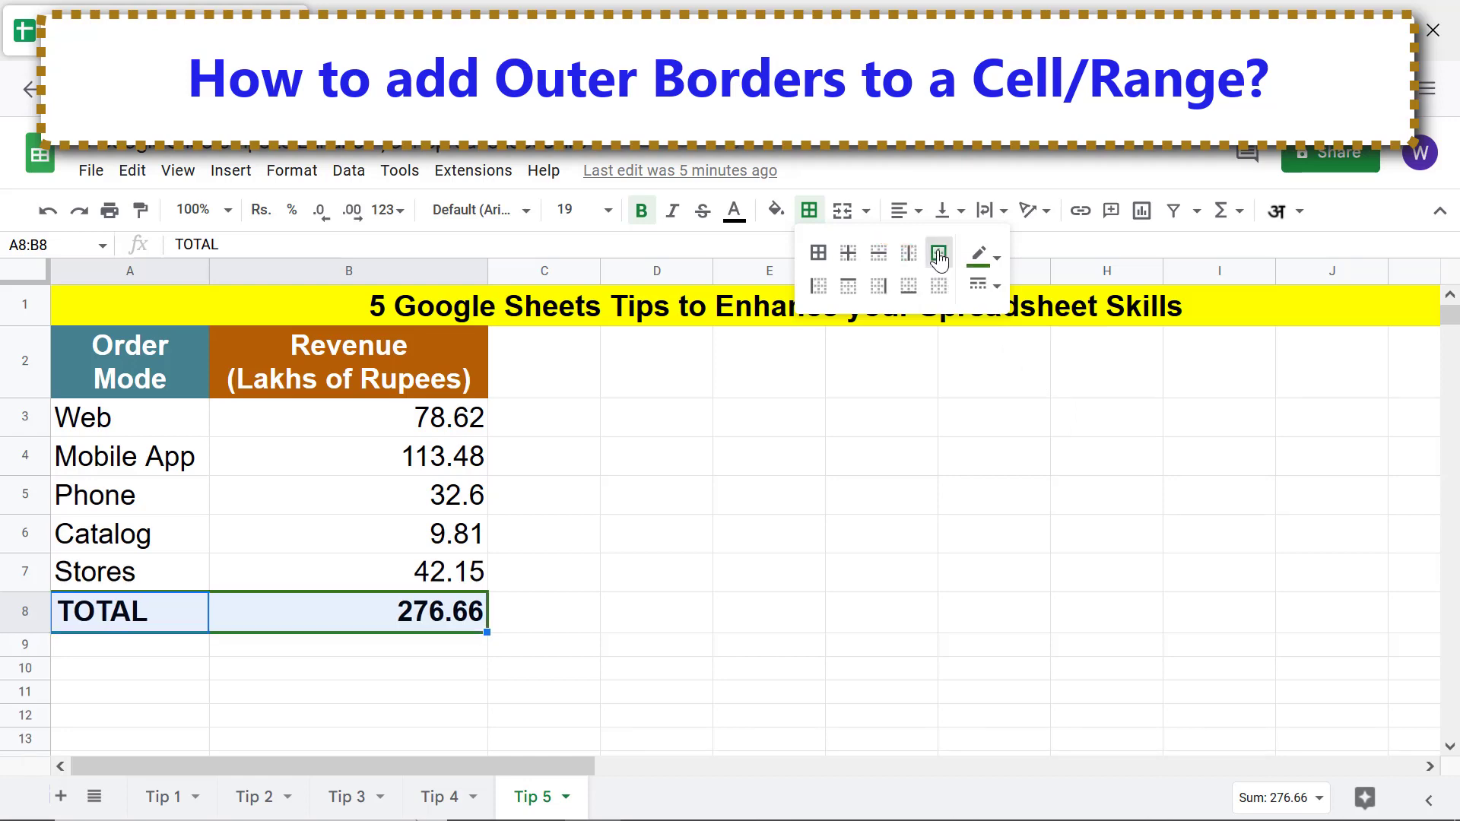
left_click(457, 651)
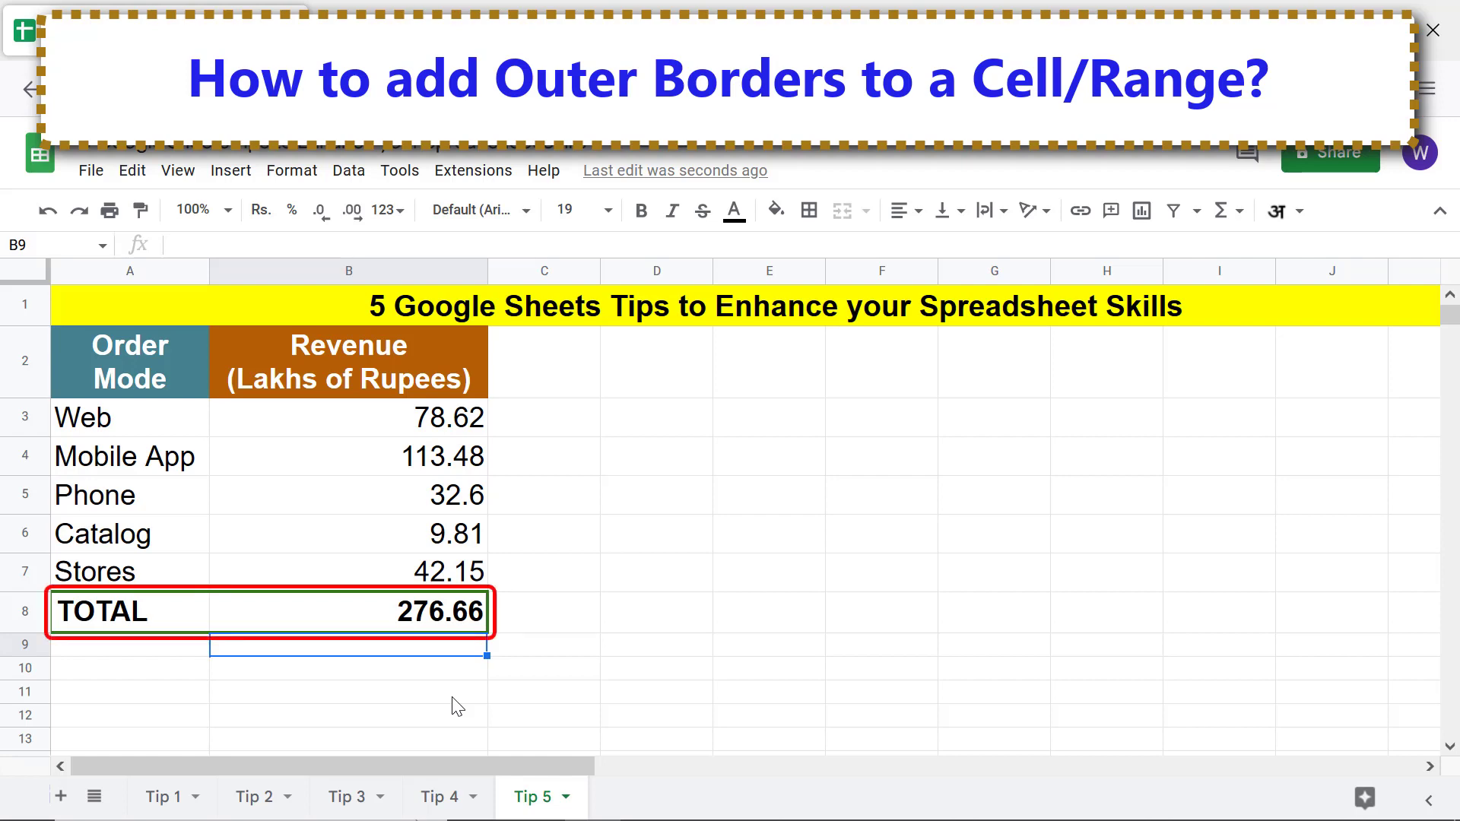
Clear all borders from the TOTAL row A8:B8 on the Tip 5 sheet
left_click(155, 618)
left_click(367, 613, "shift")
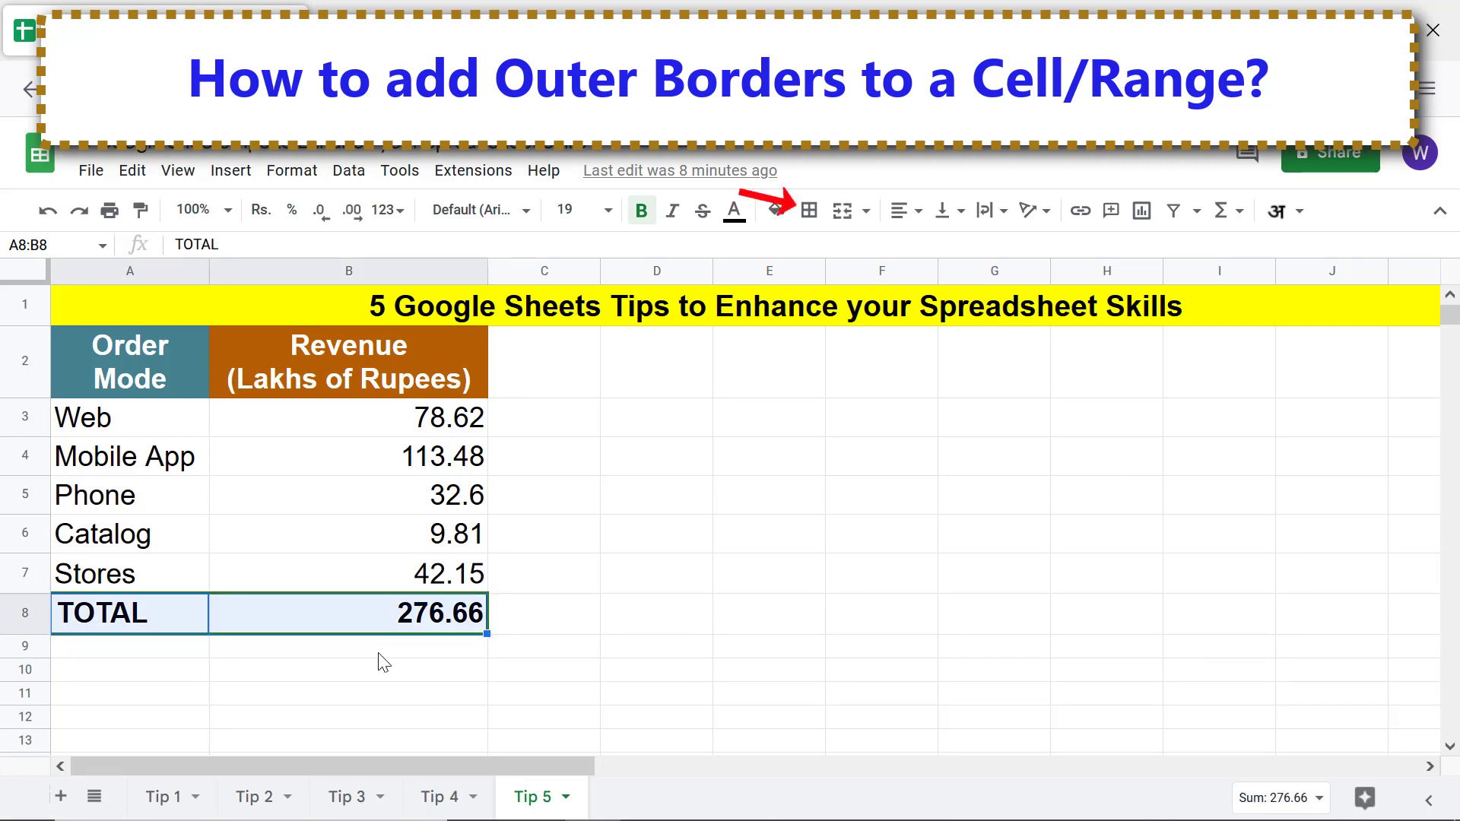
left_click(811, 213)
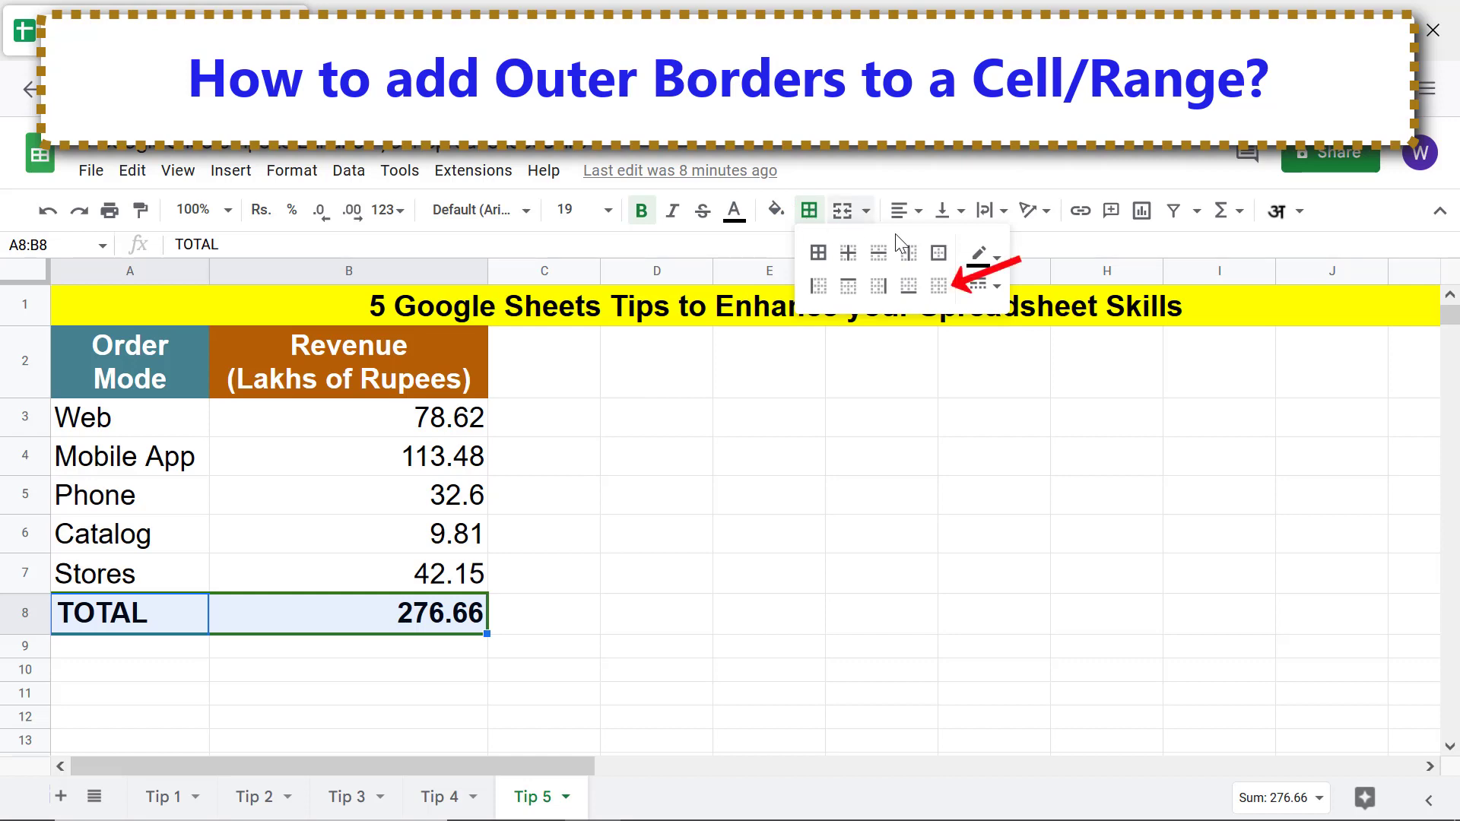
left_click(940, 287)
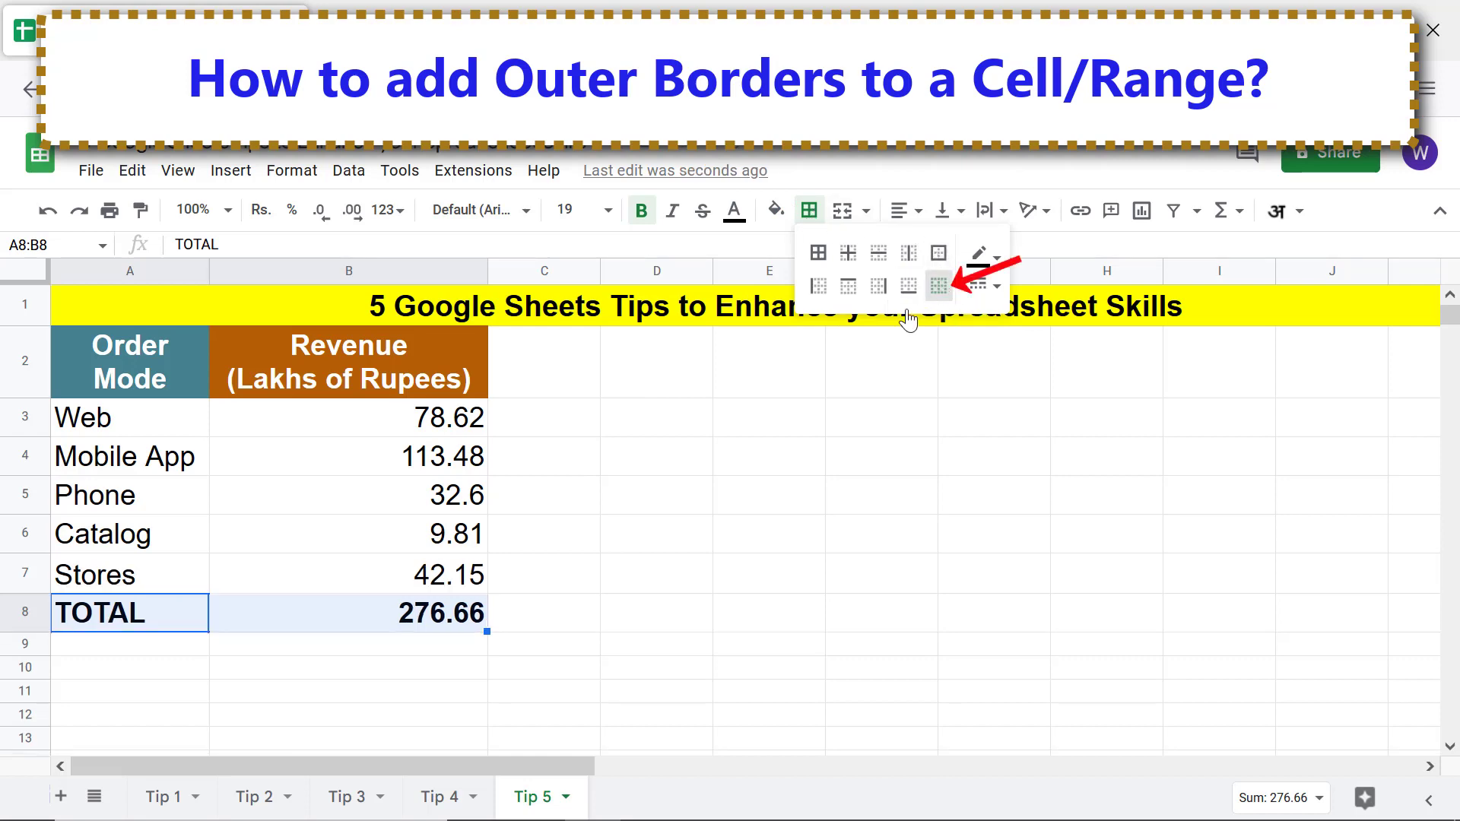
left_click(453, 669)
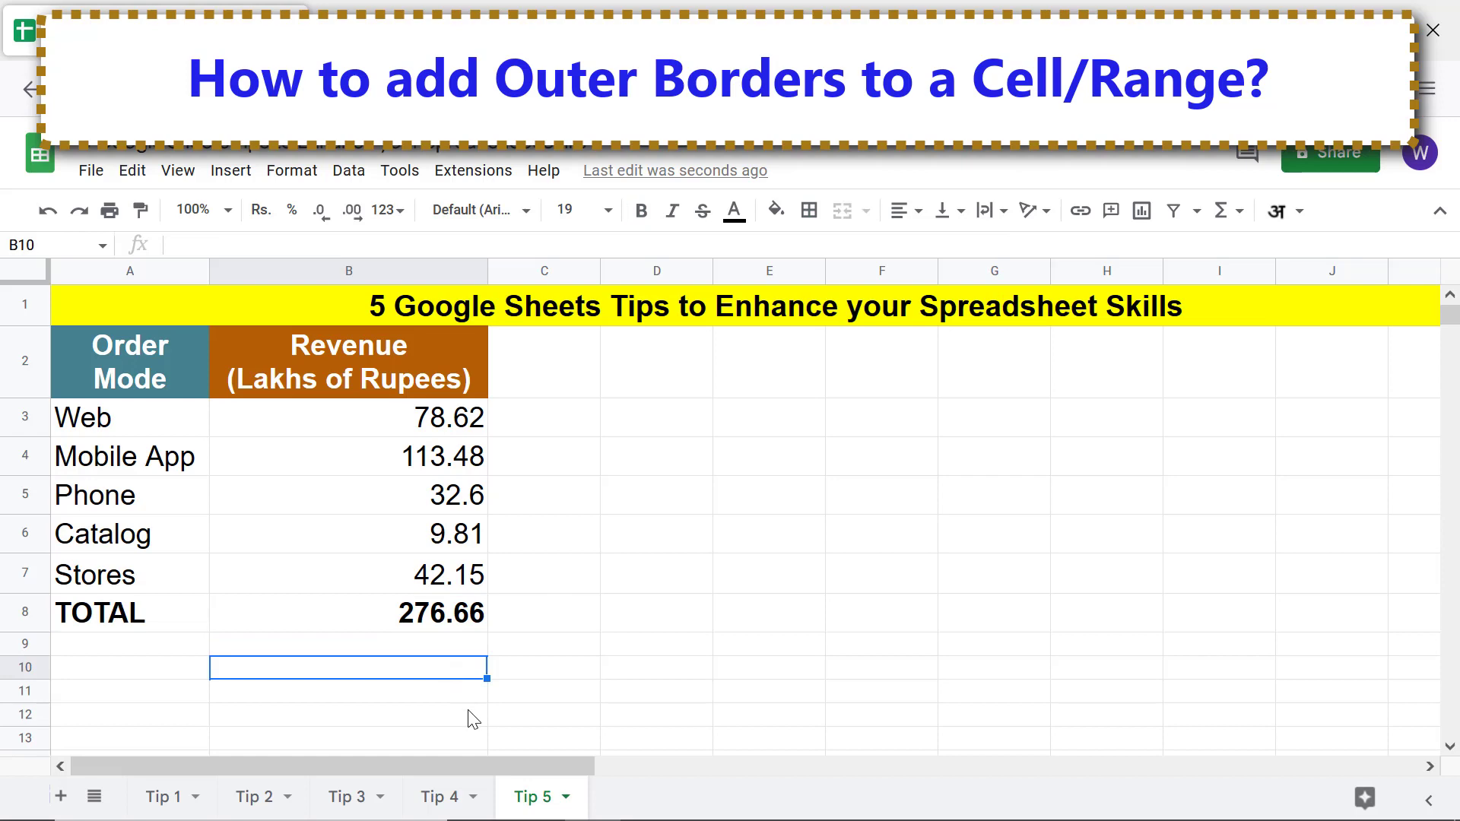